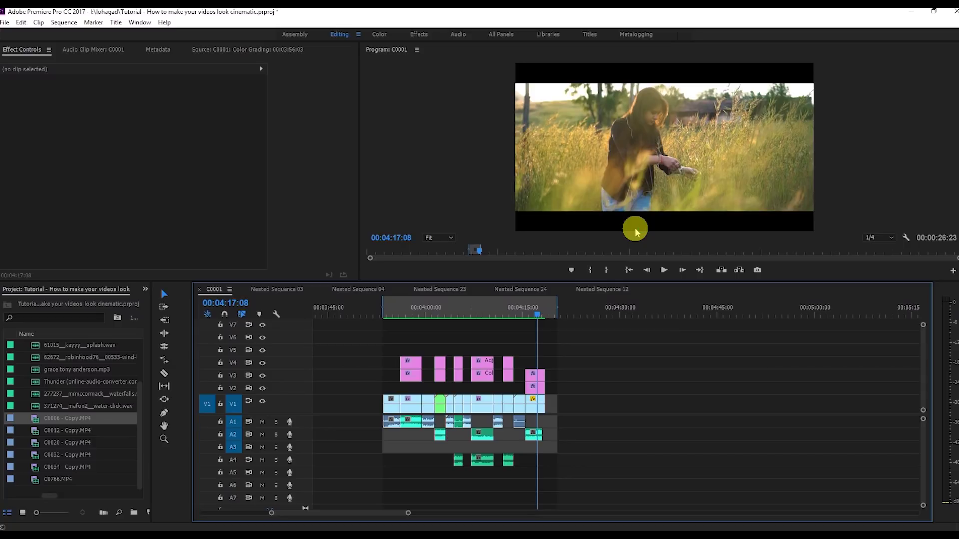
- Load C0006 into the Source Monitor and review its interpretation settings without changes
double_click(39, 418)
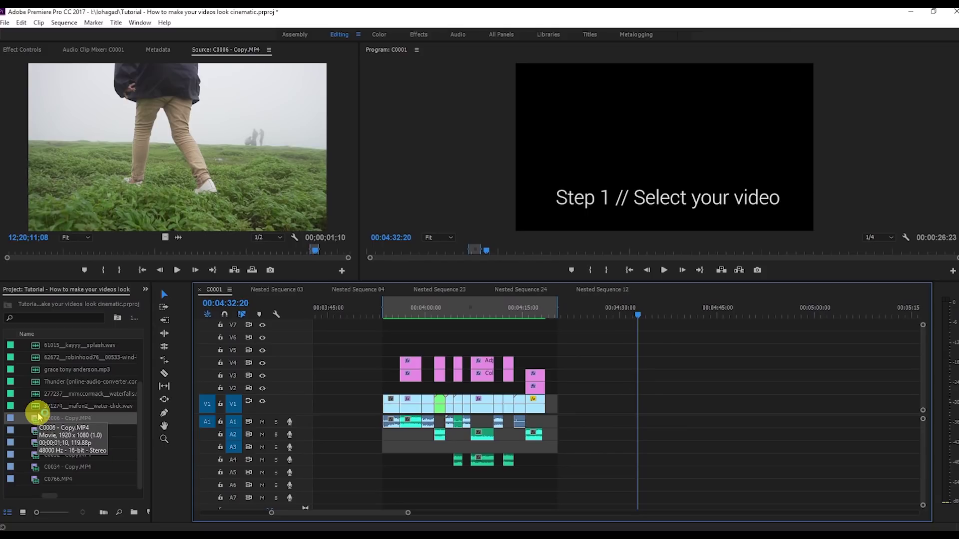
right_click(39, 418)
mouse_move(155, 173)
left_click(200, 182)
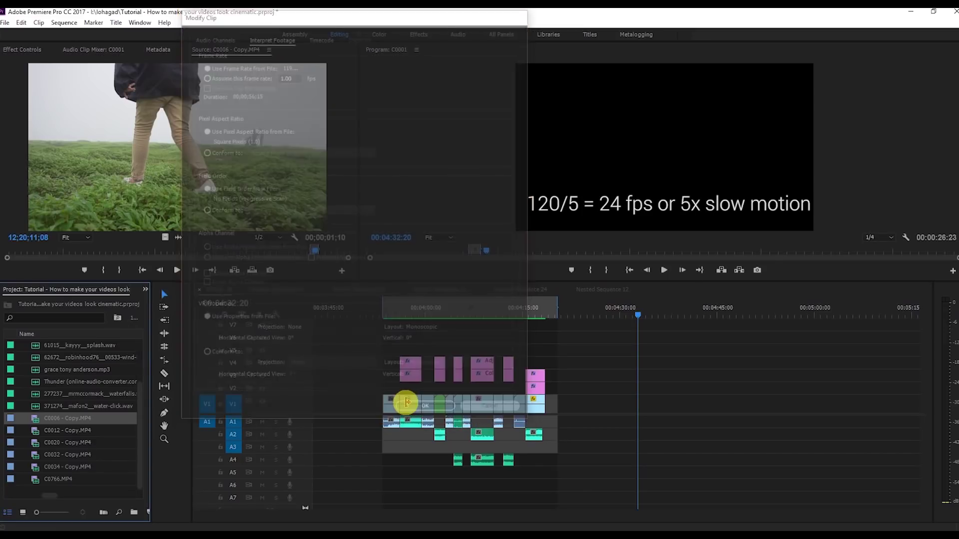
left_click(482, 410)
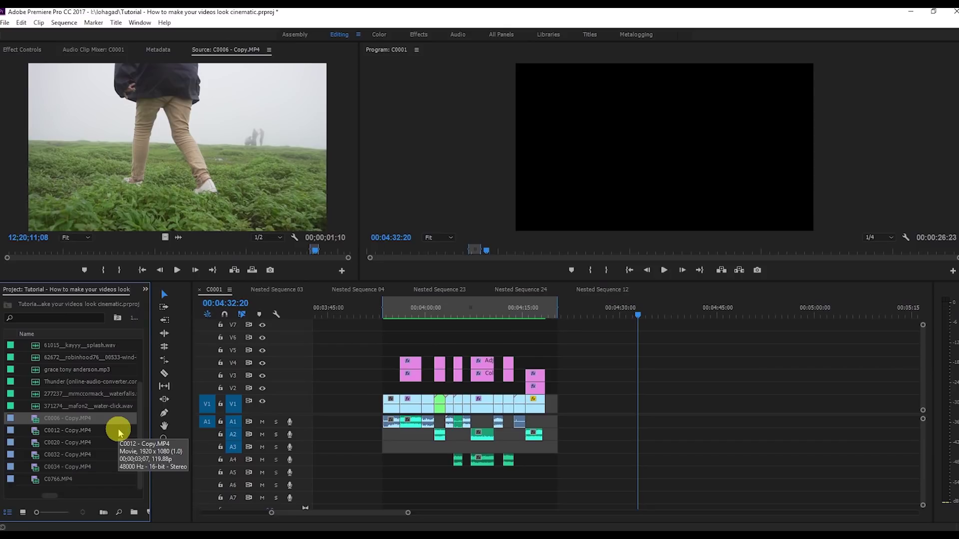
- Mark the end of a short C0006 excerpt and place its video only on track V2
mouse_move(314, 250)
left_mouse_down()
mouse_move(299, 255)
mouse_move(316, 251)
left_mouse_up()
left_click(312, 254)
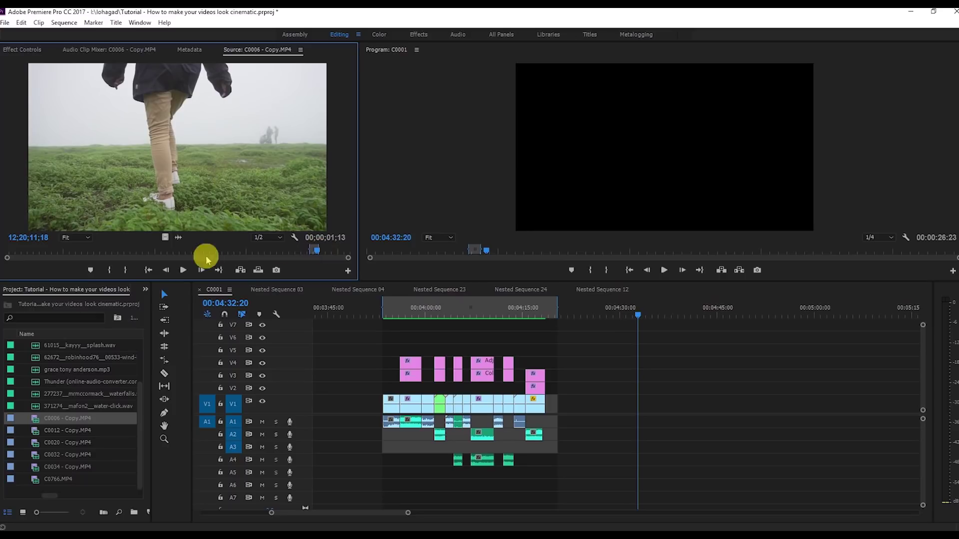
left_click(124, 269)
left_click_drag(165, 237, 642, 388)
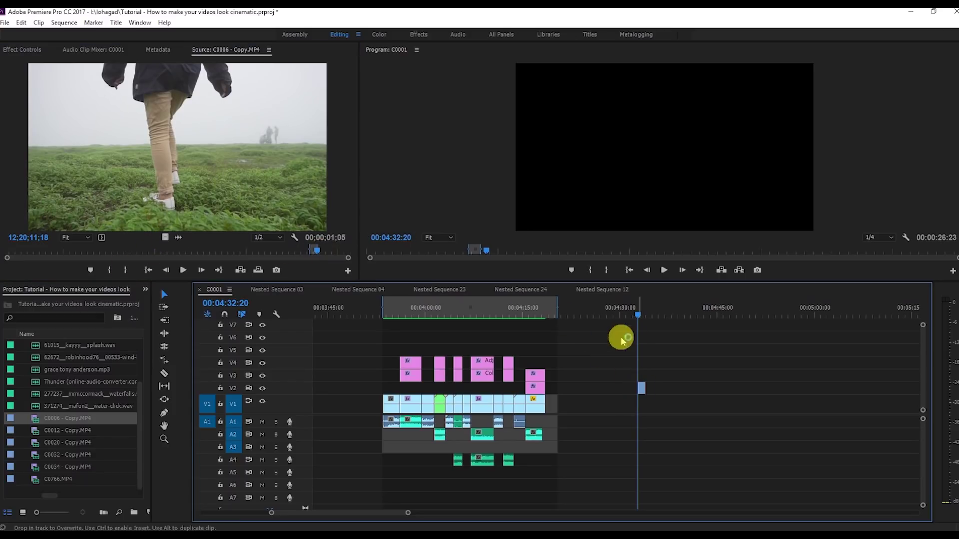
left_click(667, 270)
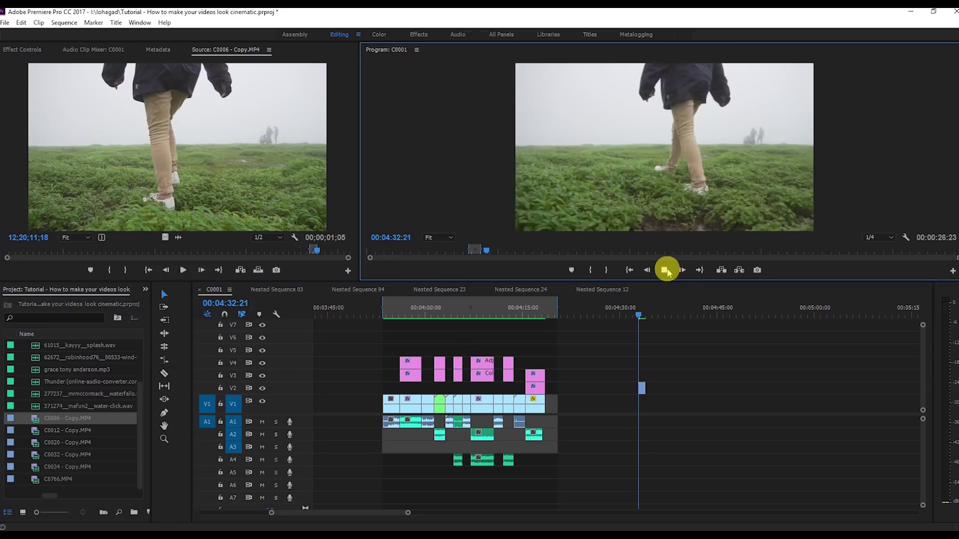
left_click(666, 270)
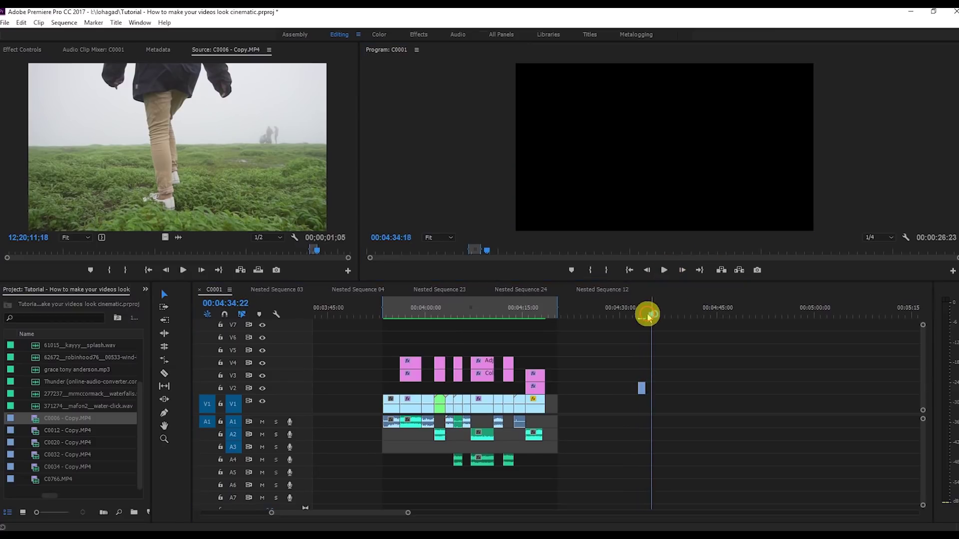
- Slow the new V2 clip to 20% speed and preview it
right_click(642, 388)
left_click(666, 349)
type("20")
key("Return")
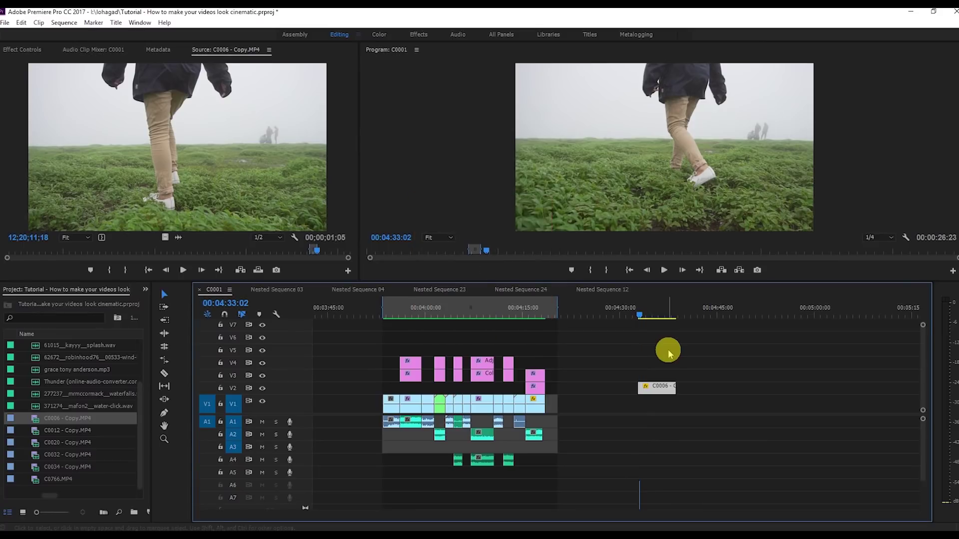
key("space")
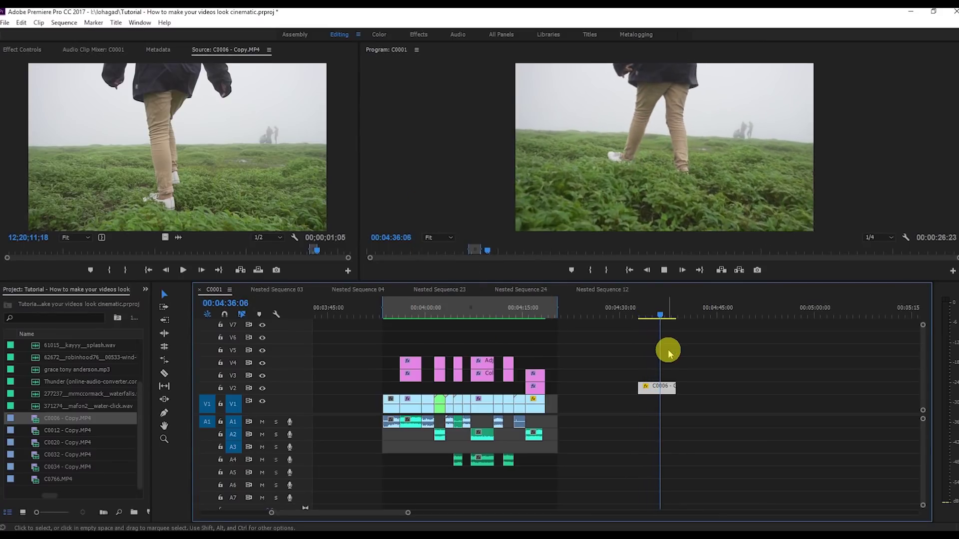
- Search the Effects panel for 'stab' and drop Warp Stabilizer onto the slowed V2 clip
left_click_drag(672, 313, 646, 314)
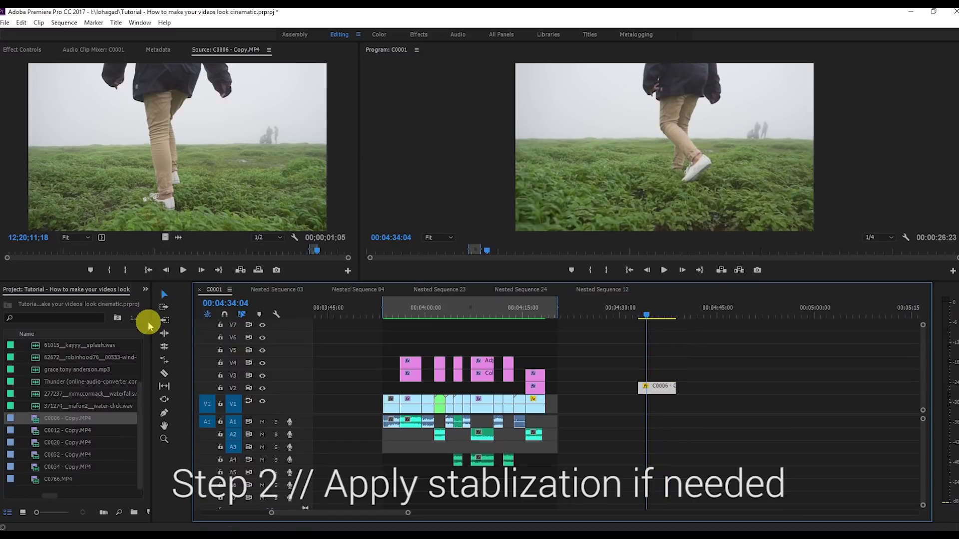
left_click(146, 292)
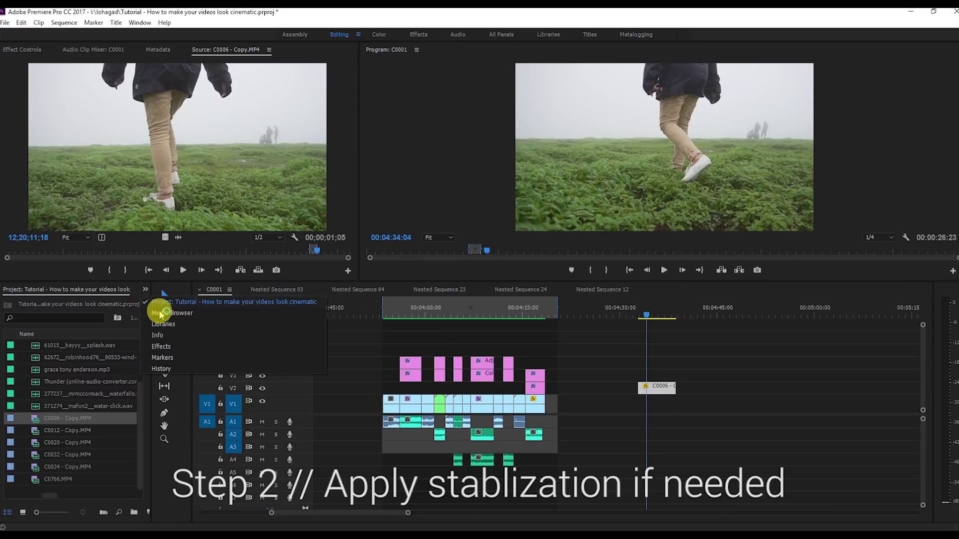
left_click(161, 345)
double_click(41, 302)
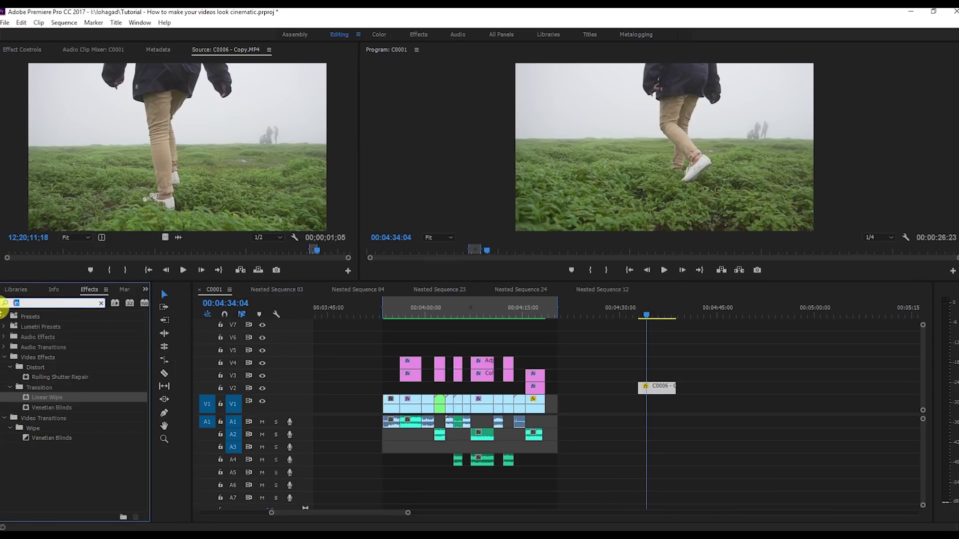
type("stab")
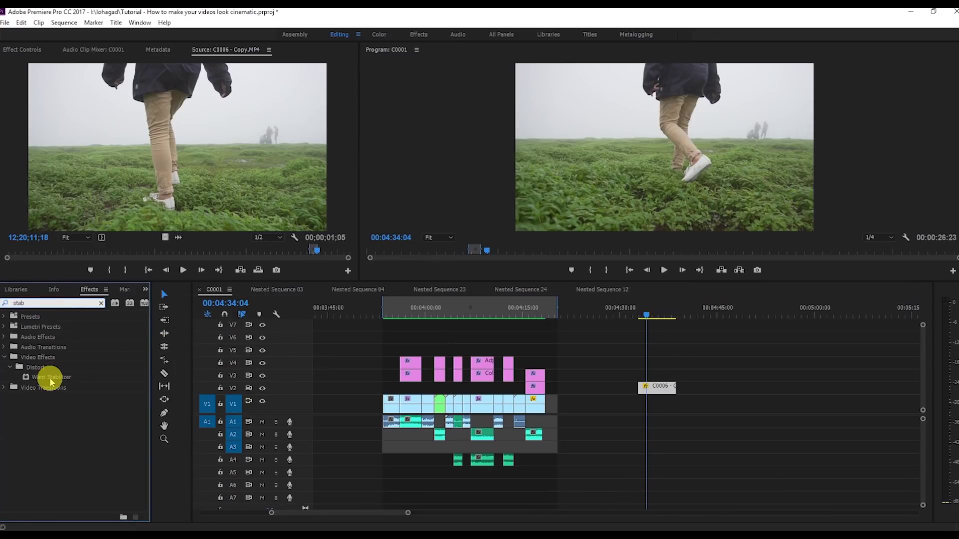
left_click_drag(49, 377, 660, 398)
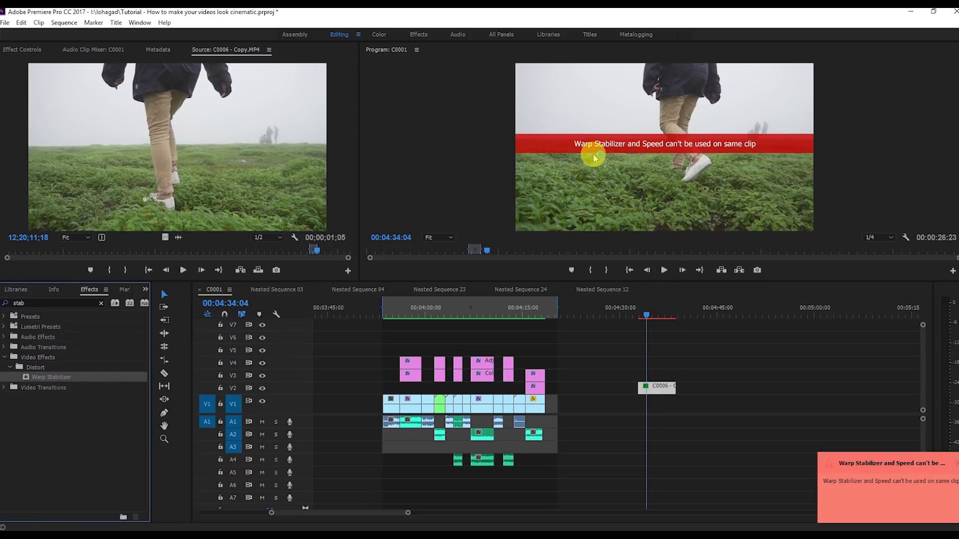
- Clear Warp Stabilizer from the slowed clip in Effect Controls
left_click(22, 50)
right_click(35, 244)
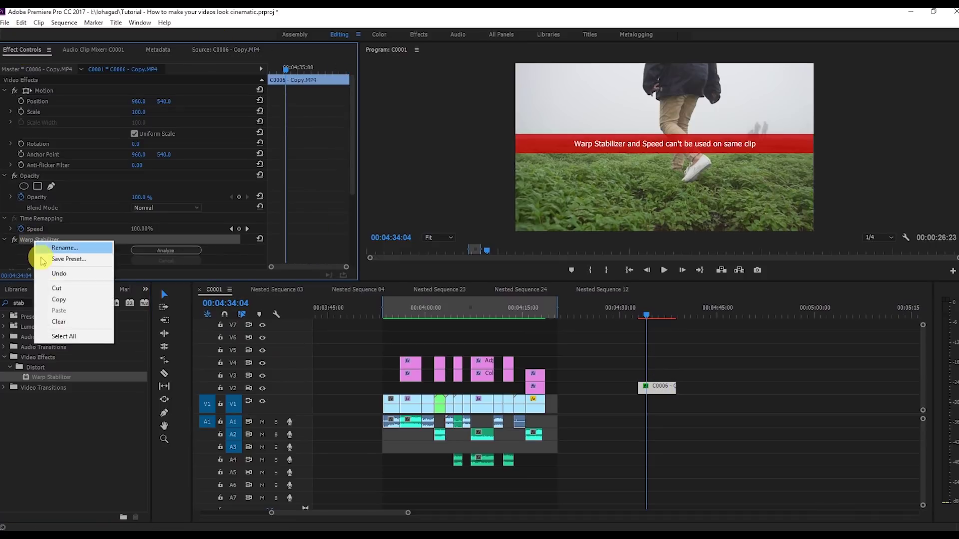
left_click(53, 324)
- Nest the clip as Nested Sequence 35 and apply Warp Stabilizer to the nest
right_click(659, 387)
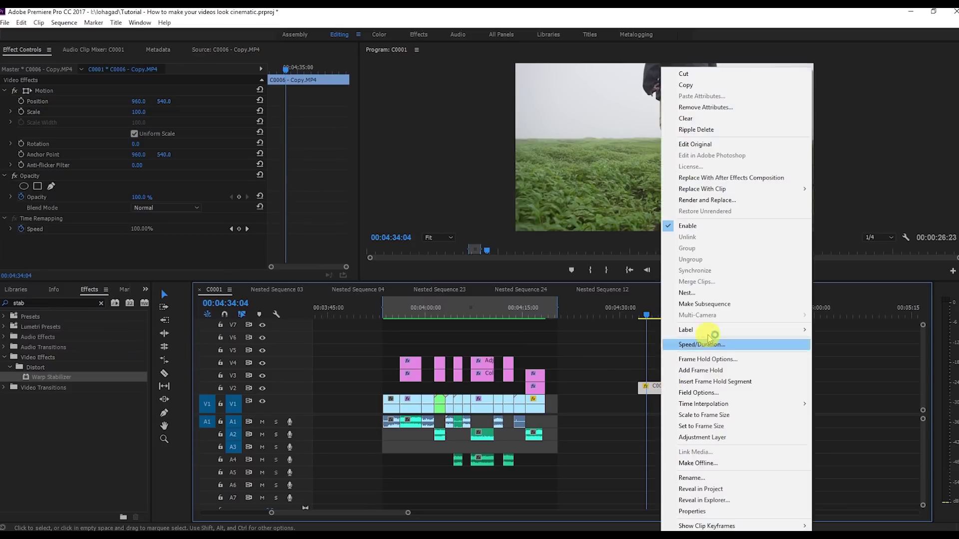
left_click(706, 293)
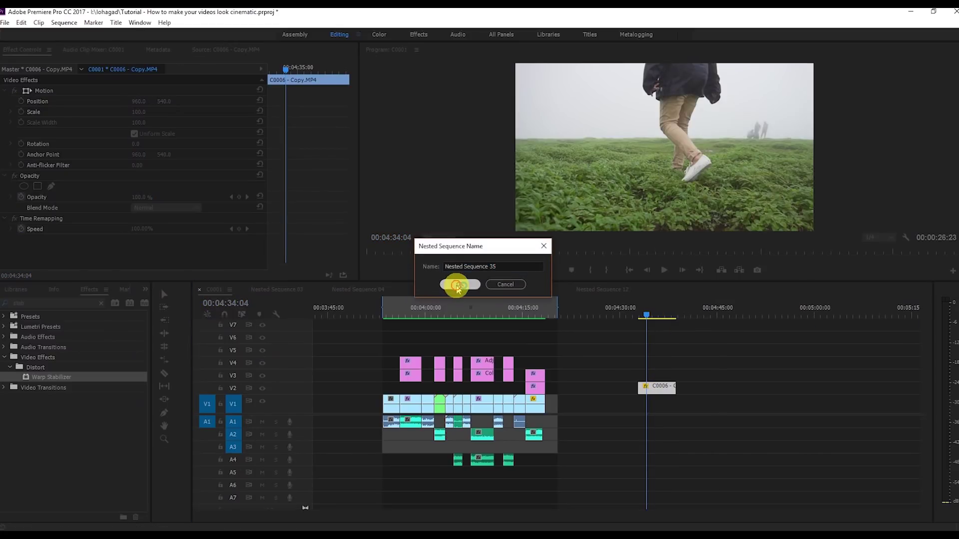
left_click(456, 280)
left_click_drag(28, 382, 661, 390)
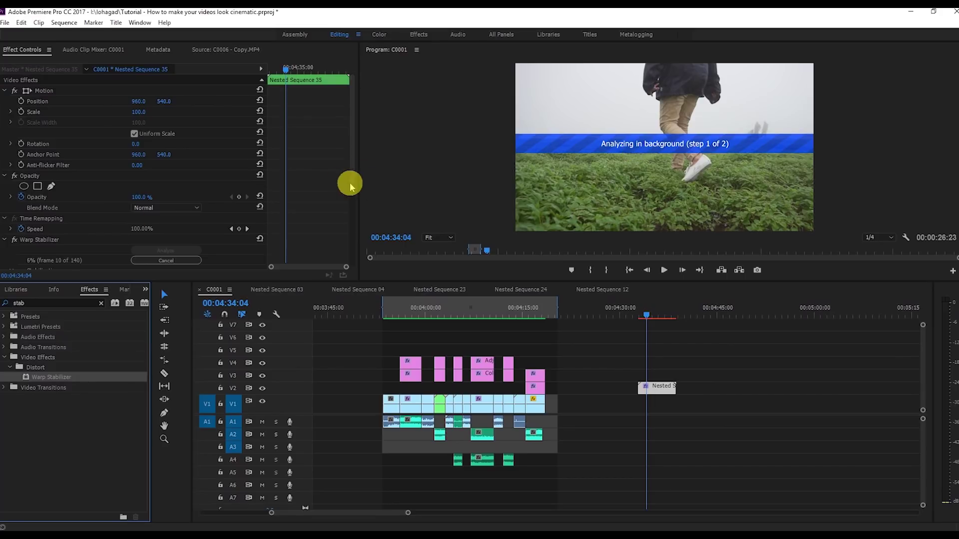
left_click_drag(351, 182, 351, 243)
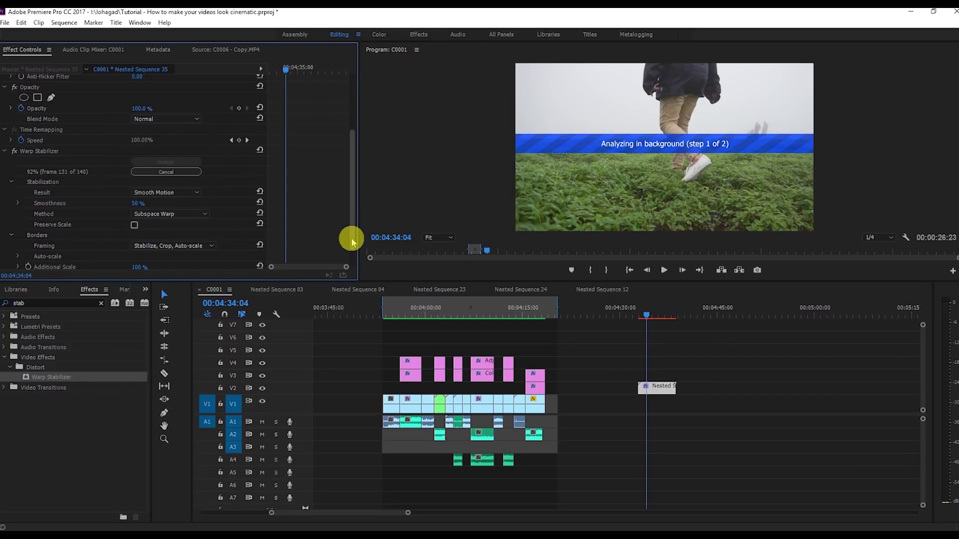
- Play back the stabilised nested clip from its start
left_click(640, 316)
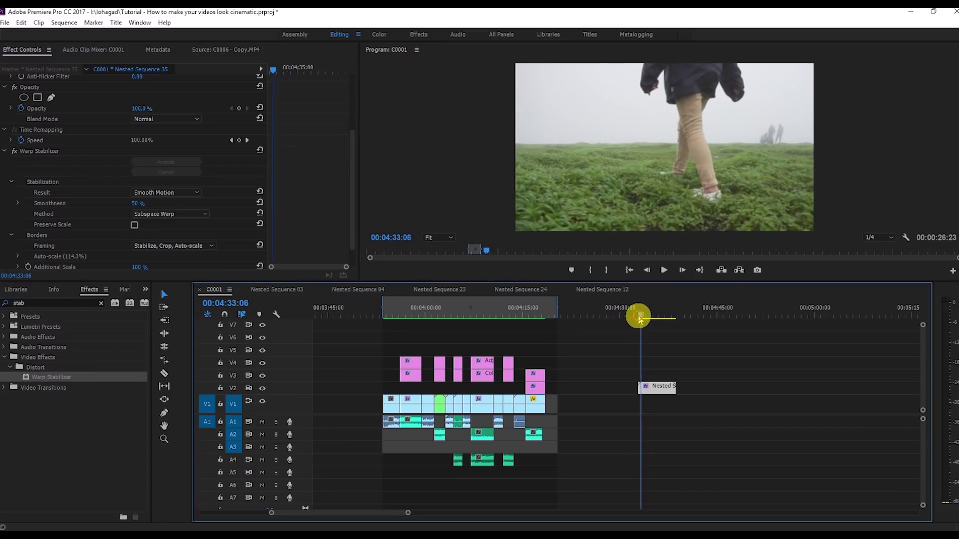
left_click(664, 270)
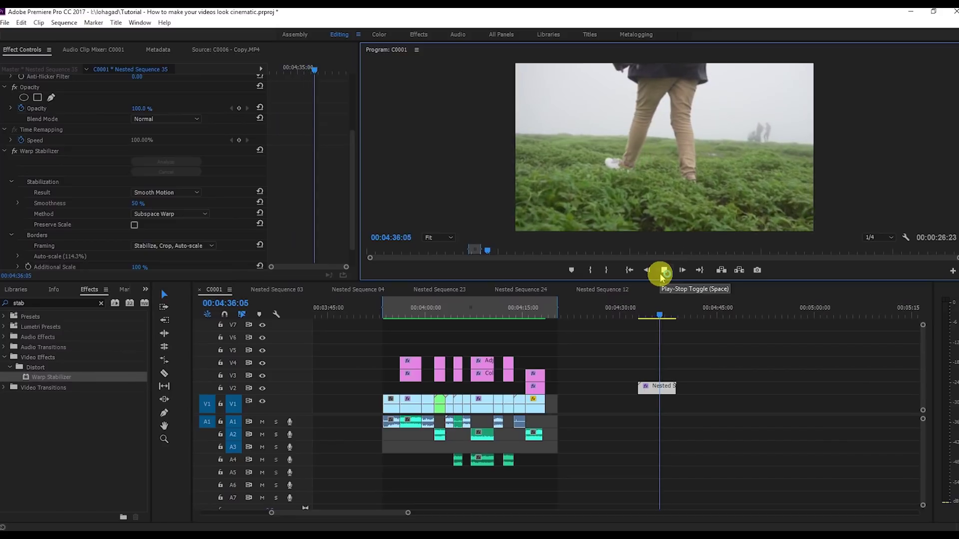
left_click(664, 270)
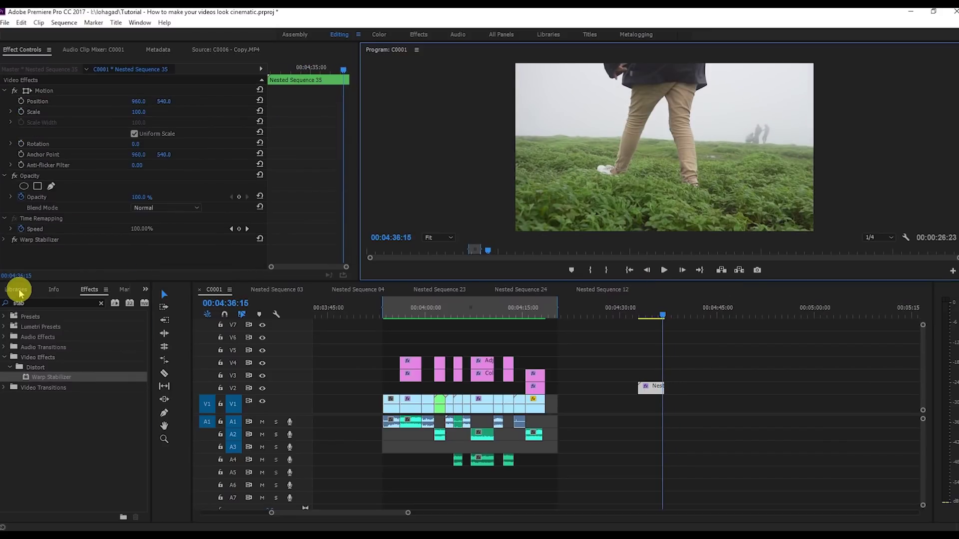
left_click(17, 289)
- Create a new adjustment layer and place it above the nested clip
left_click(142, 290)
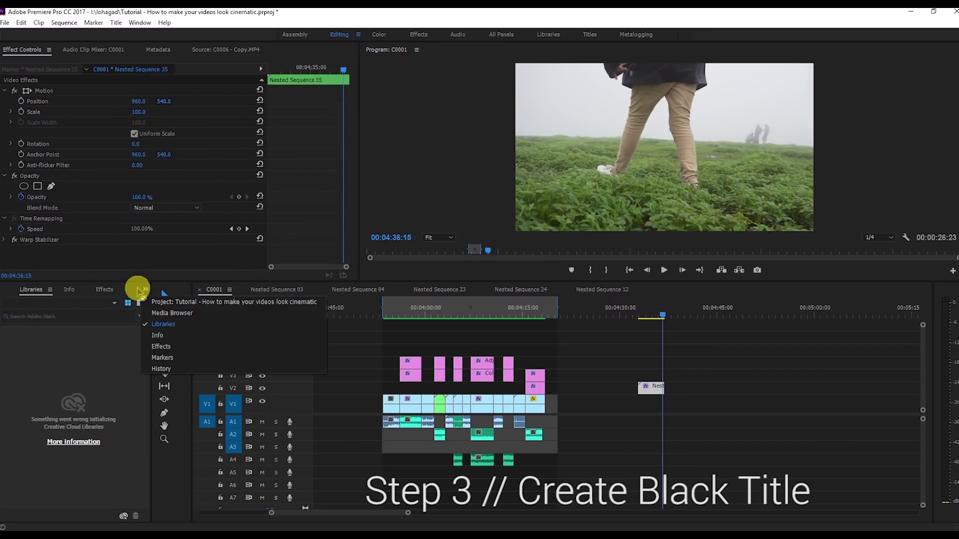
left_click(164, 344)
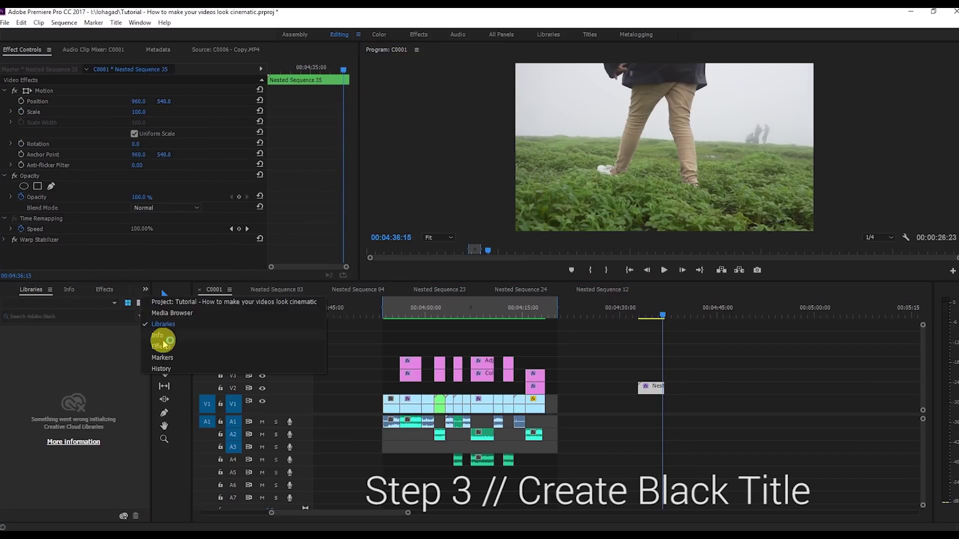
left_click(145, 290)
left_click(166, 302)
scroll(82, 425, "down", 3)
right_click(60, 488)
mouse_move(133, 439)
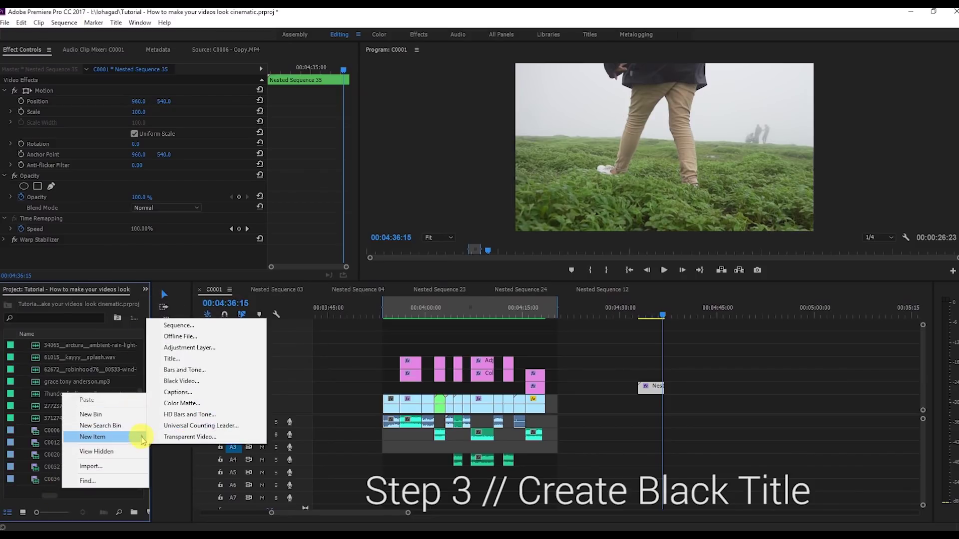
left_click(190, 349)
left_click(502, 312)
left_click_drag(35, 344, 641, 362)
- Search the effects for 'crop' and apply Crop to the adjustment layer
left_click(146, 290)
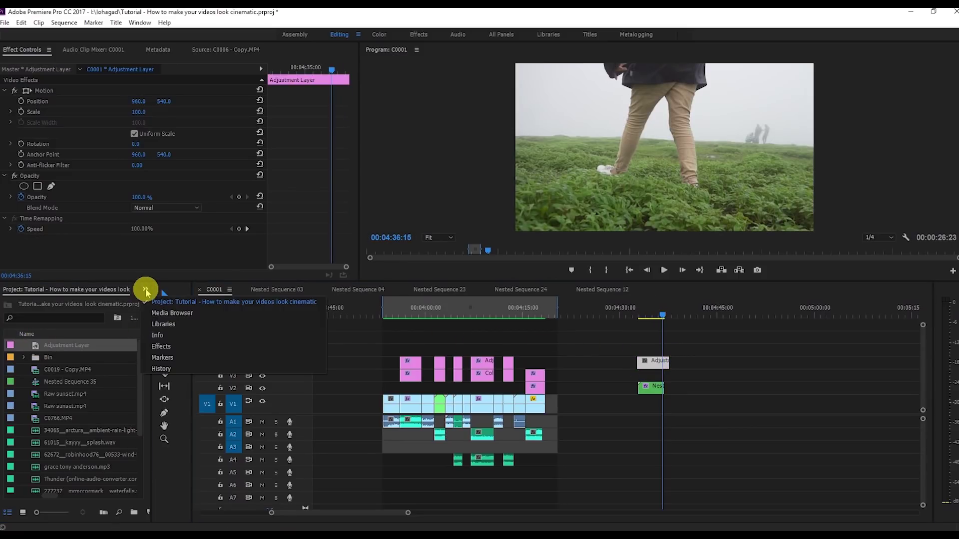
left_click(161, 346)
left_click(4, 302)
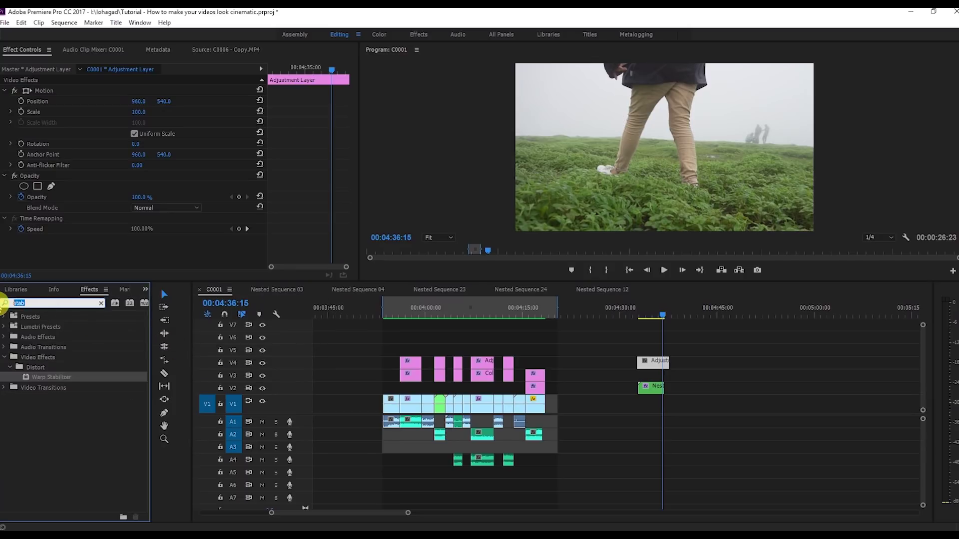
type("crop")
left_click_drag(38, 377, 649, 360)
- Set Crop Top and Bottom to 12% and play back the letterboxed shot
scroll(346, 257, "down", 3)
left_click(137, 211)
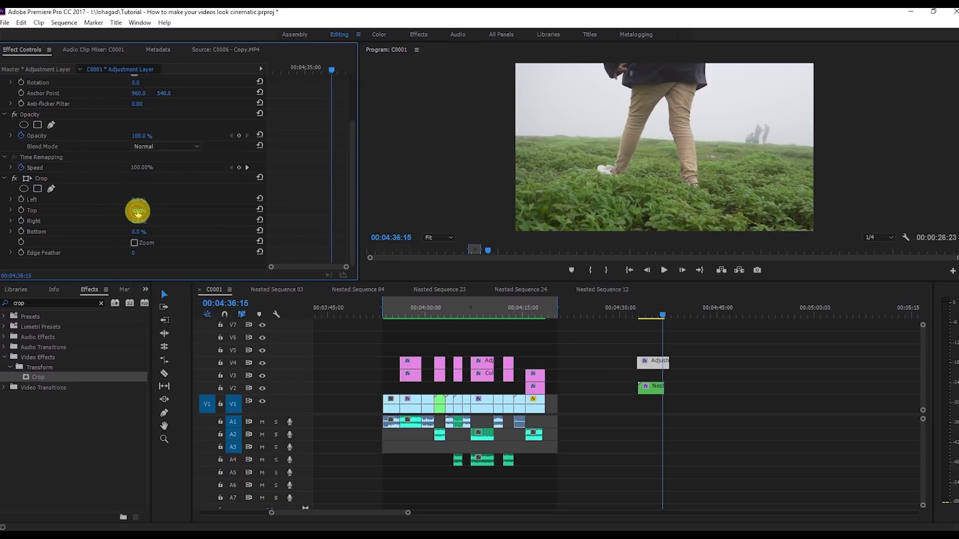
left_click(138, 211)
type("12")
key("Return")
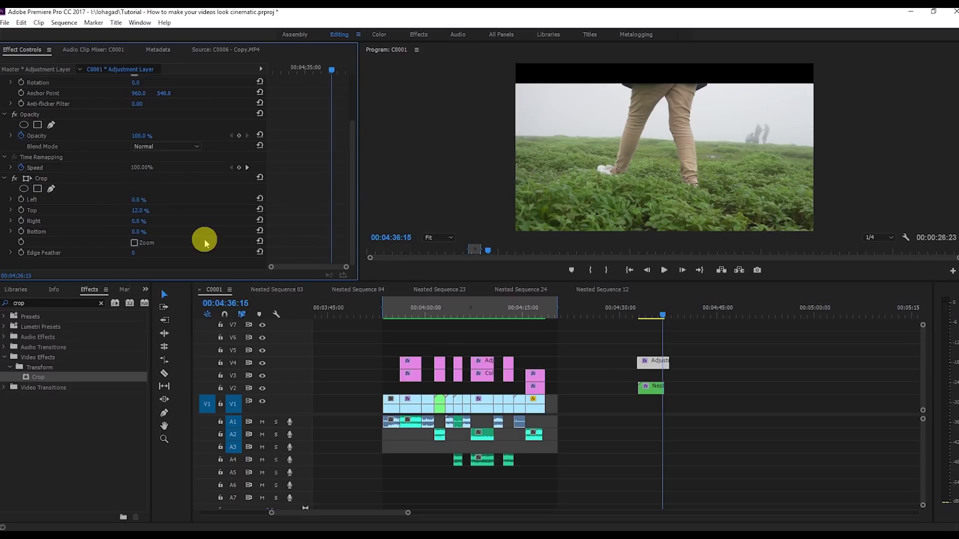
left_click(151, 233)
type("12")
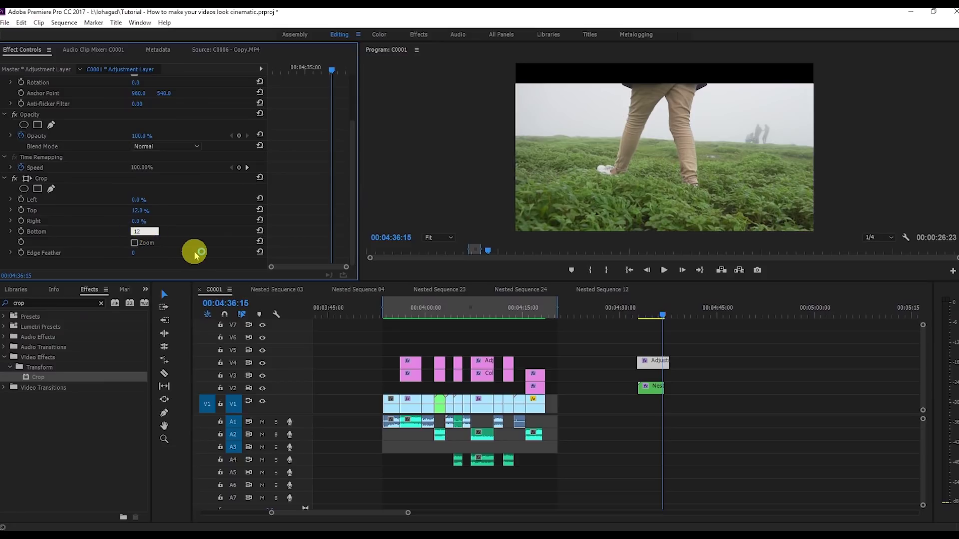
key("Return")
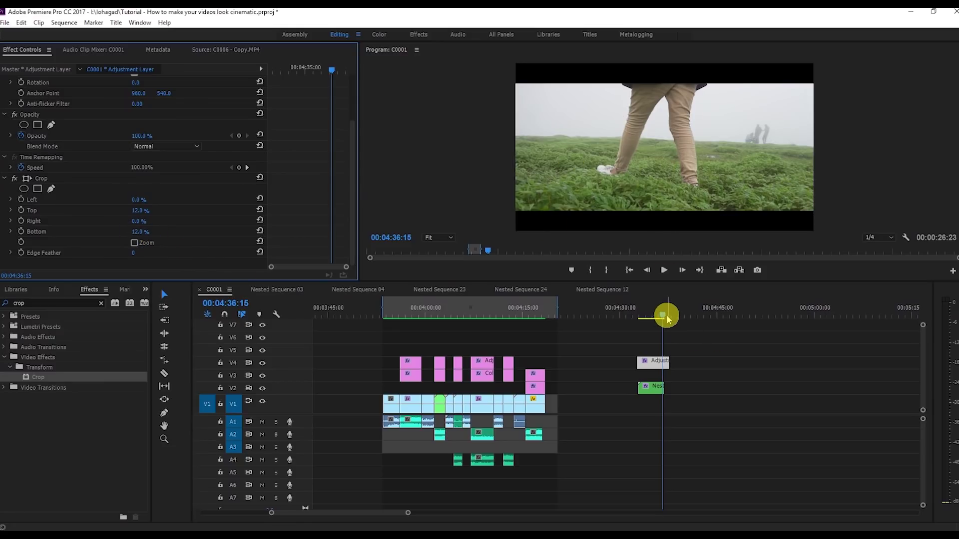
left_click_drag(666, 315, 638, 316)
left_click(664, 270)
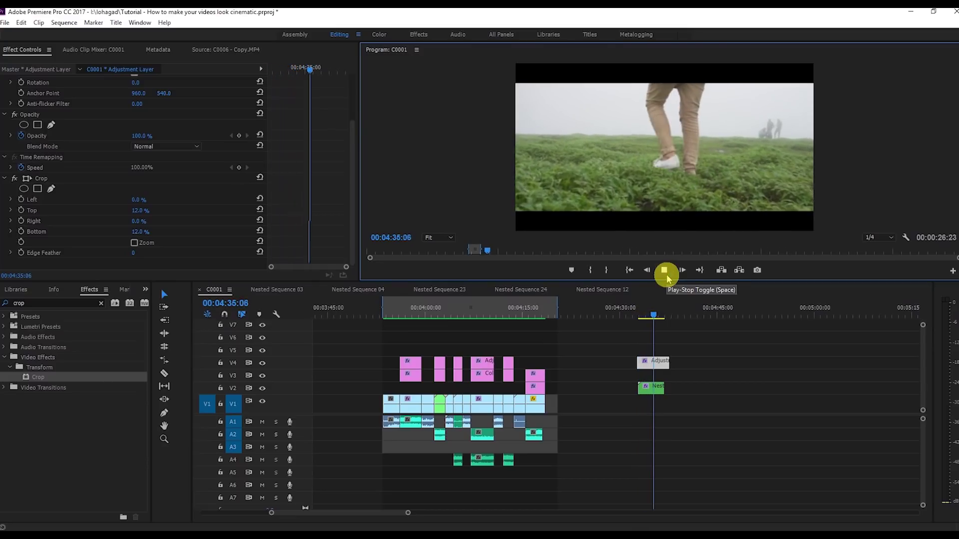
- Search for Lumetri and apply Lumetri Color to the nested clip
left_click(667, 315)
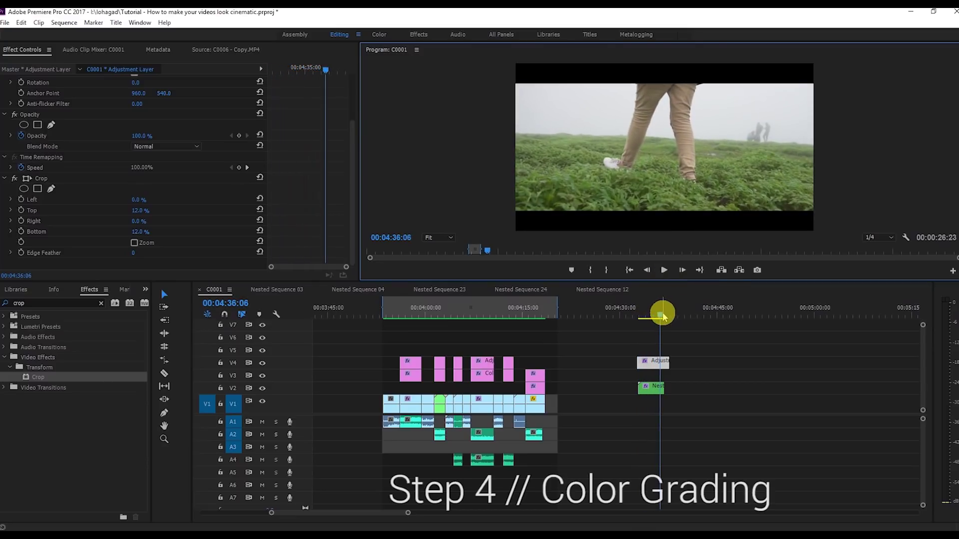
left_click_drag(663, 314, 656, 315)
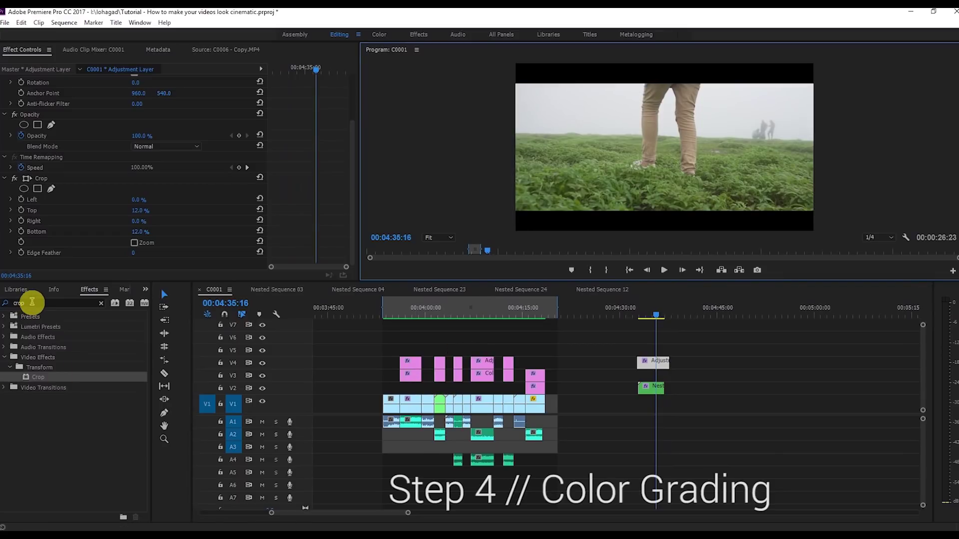
left_click_drag(32, 302, 3, 303)
type("lu")
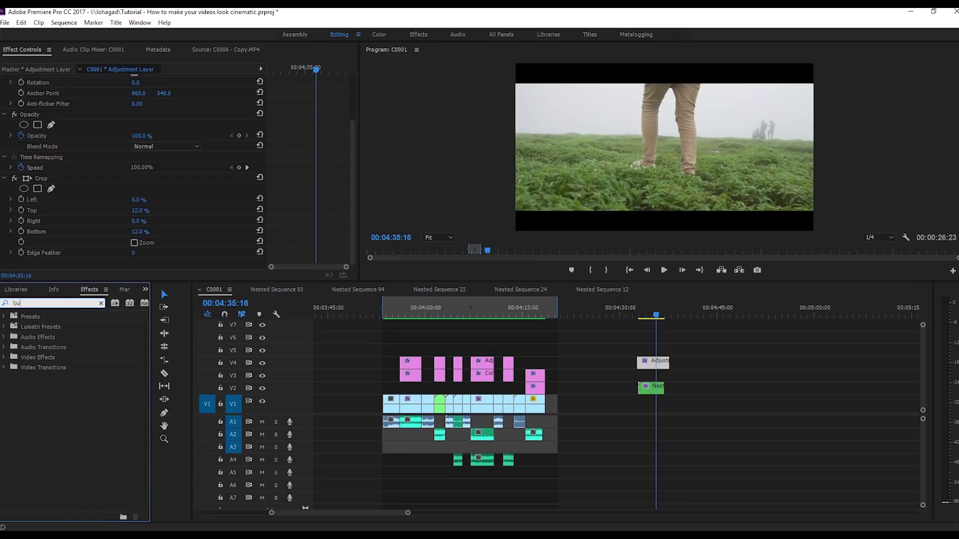
type("lumetri")
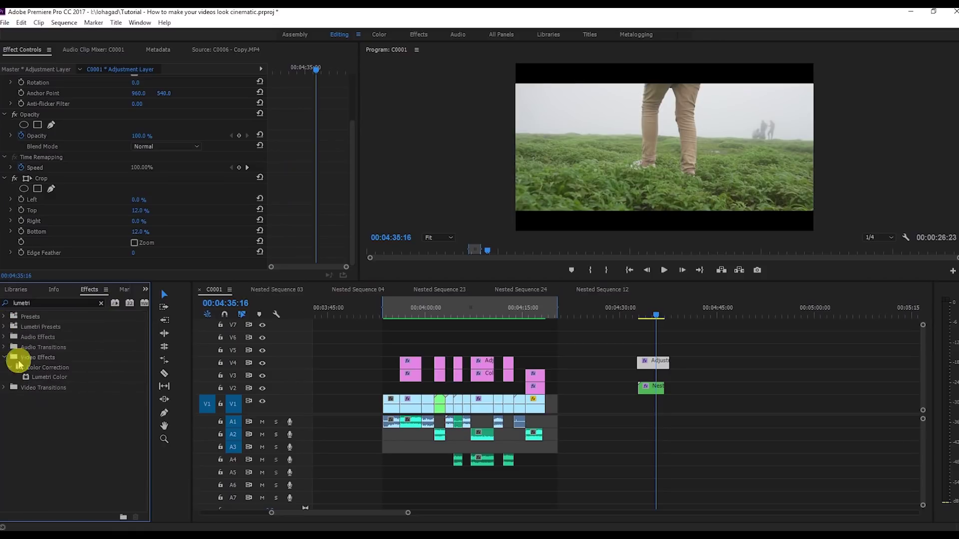
left_click_drag(48, 377, 653, 388)
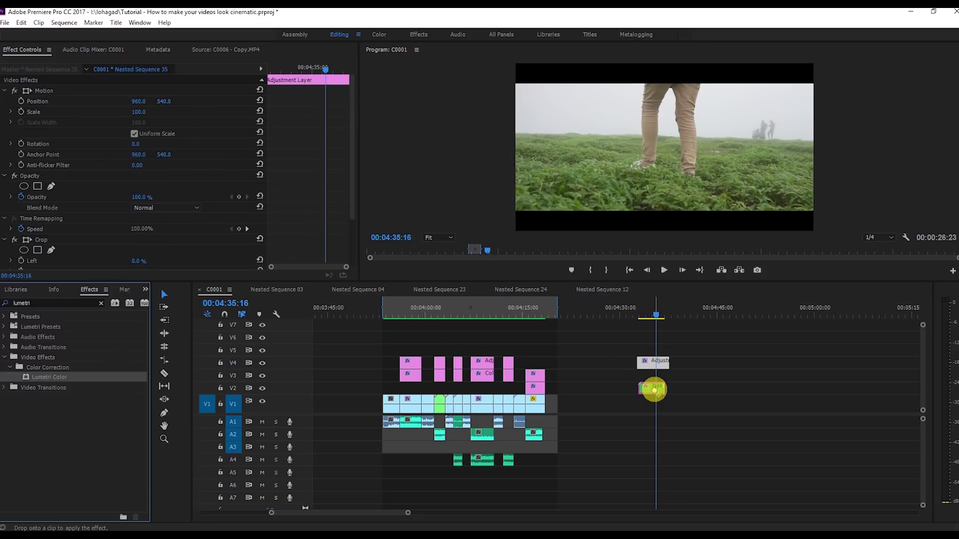
- Set Basic Correction tone: Contrast -4, Highlights -36, Shadows 7, Whites -27, Blacks -9
left_click_drag(351, 173, 348, 272)
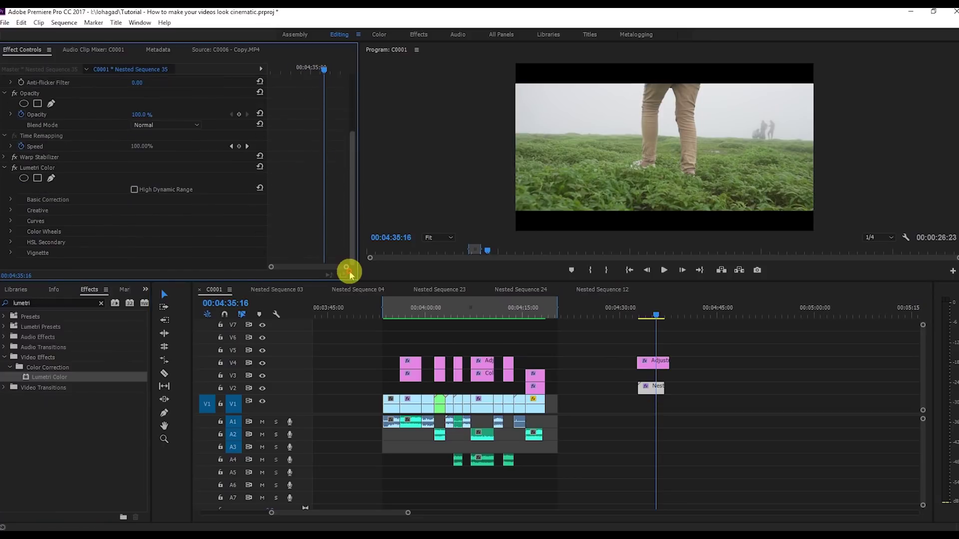
left_click(10, 201)
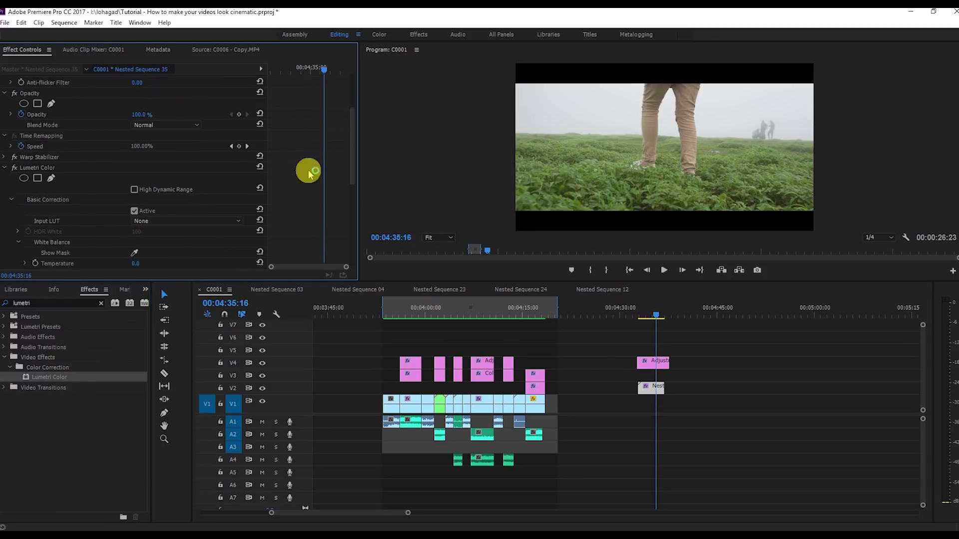
scroll(354, 150, "up", 5)
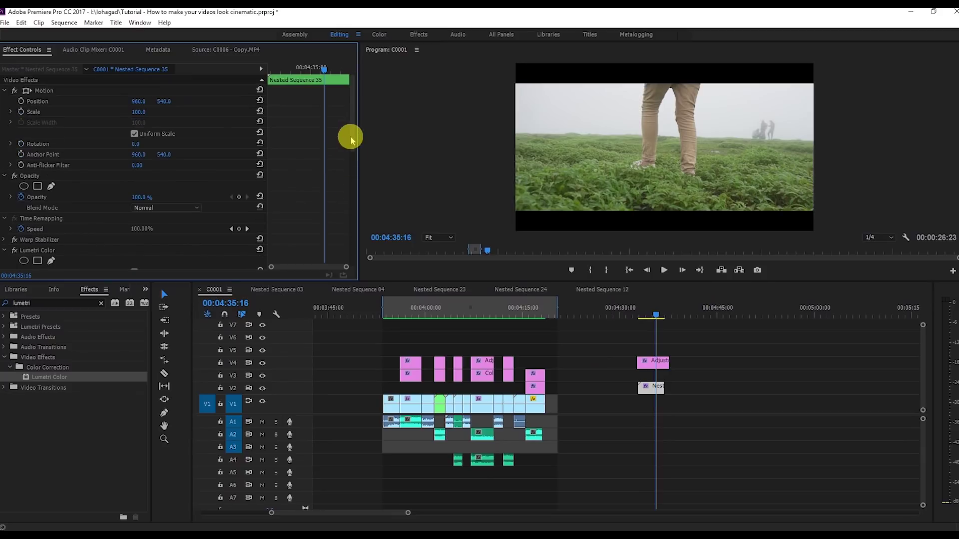
left_click_drag(349, 136, 348, 223)
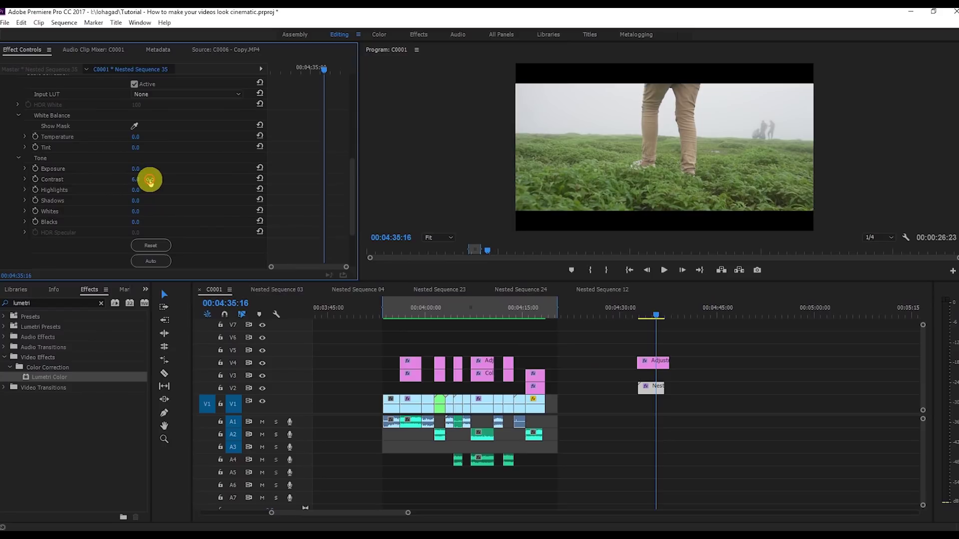
left_click_drag(150, 181, 132, 223)
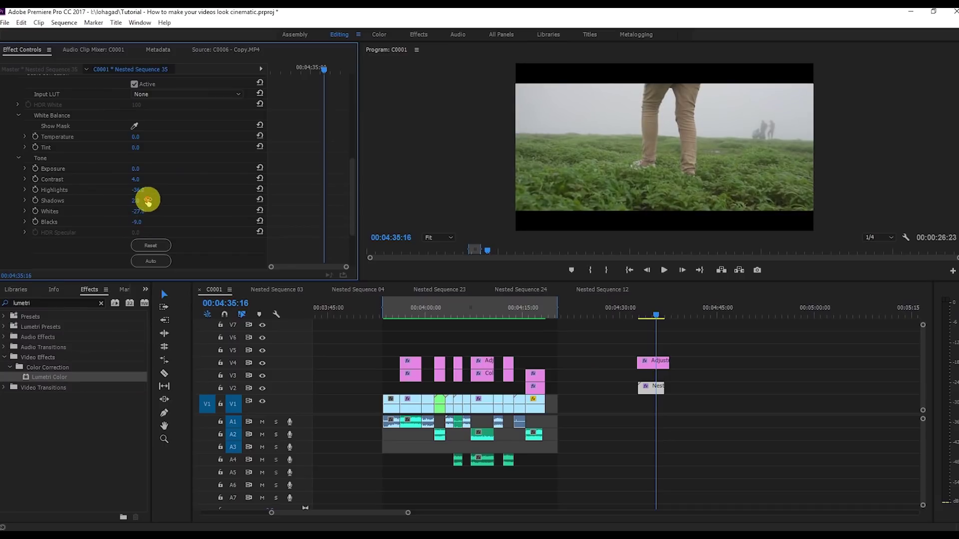
left_click_drag(148, 202, 155, 202)
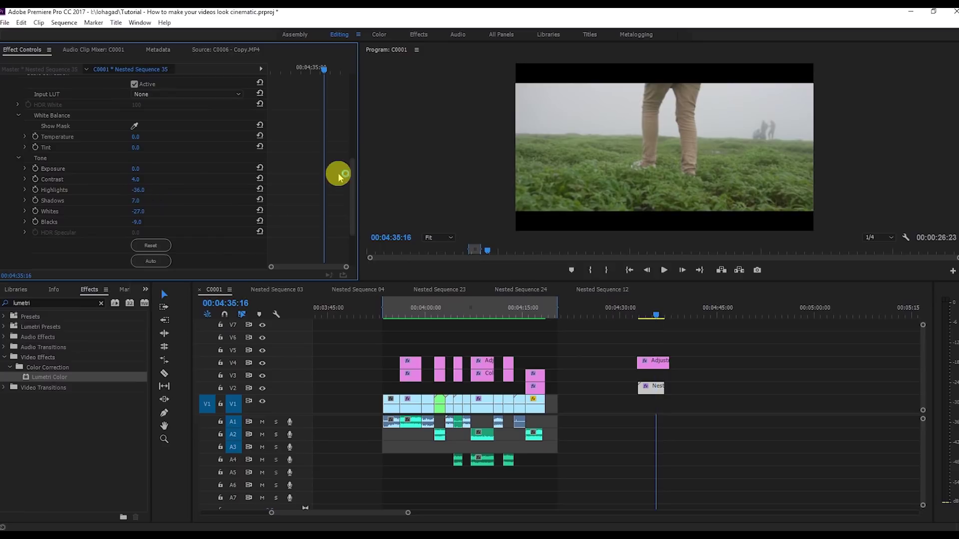
left_click_drag(353, 178, 347, 230)
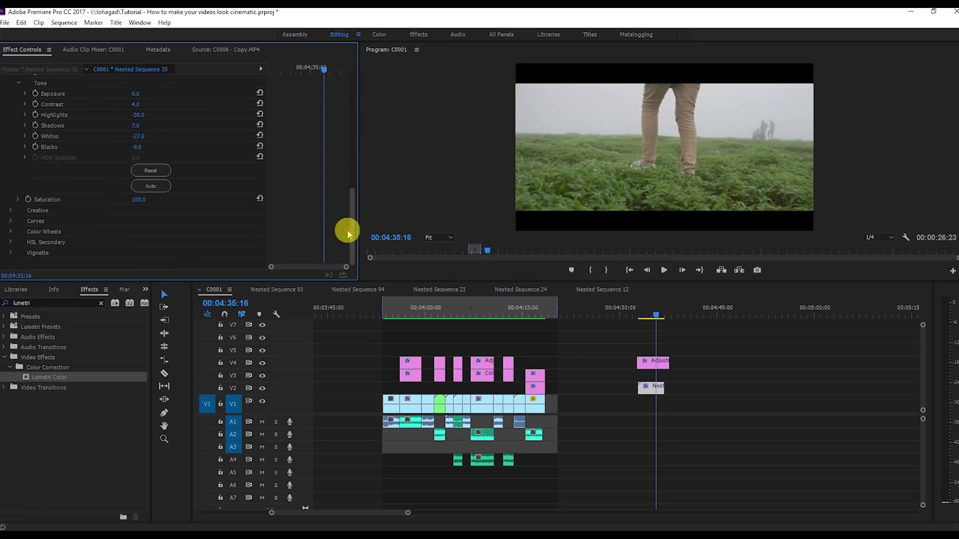
- Load Cine 8.cube from the lohagad folder as the Lumetri Creative look
left_click(12, 211)
left_click(234, 231)
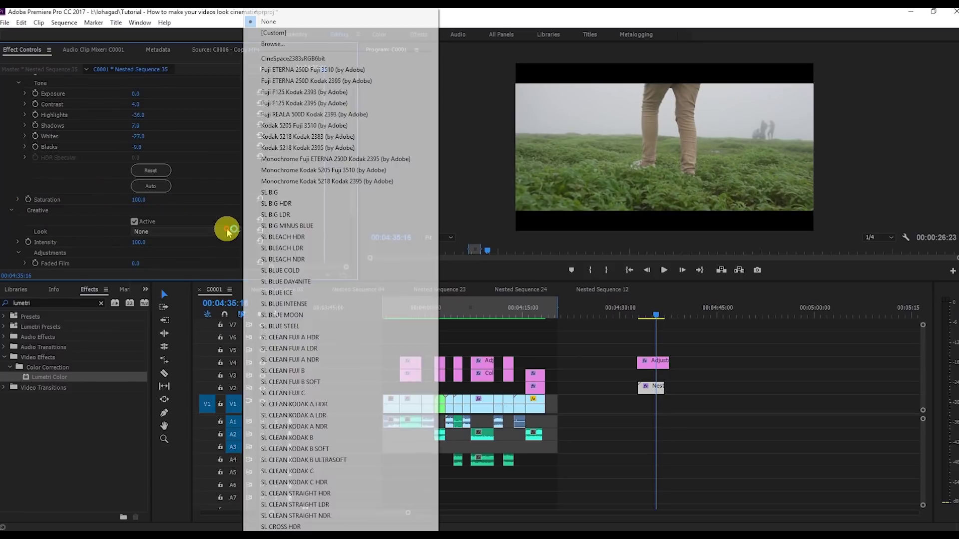
left_click(308, 48)
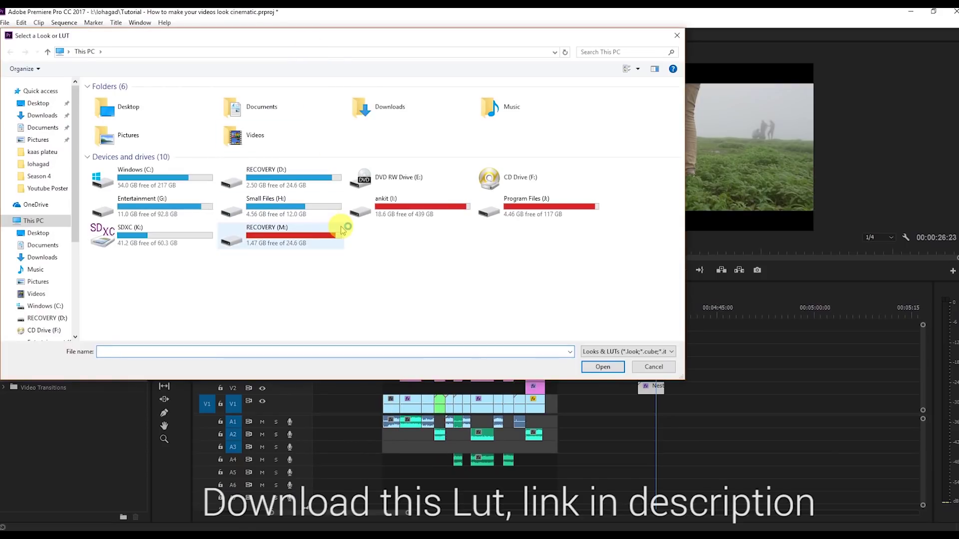
left_click(408, 213)
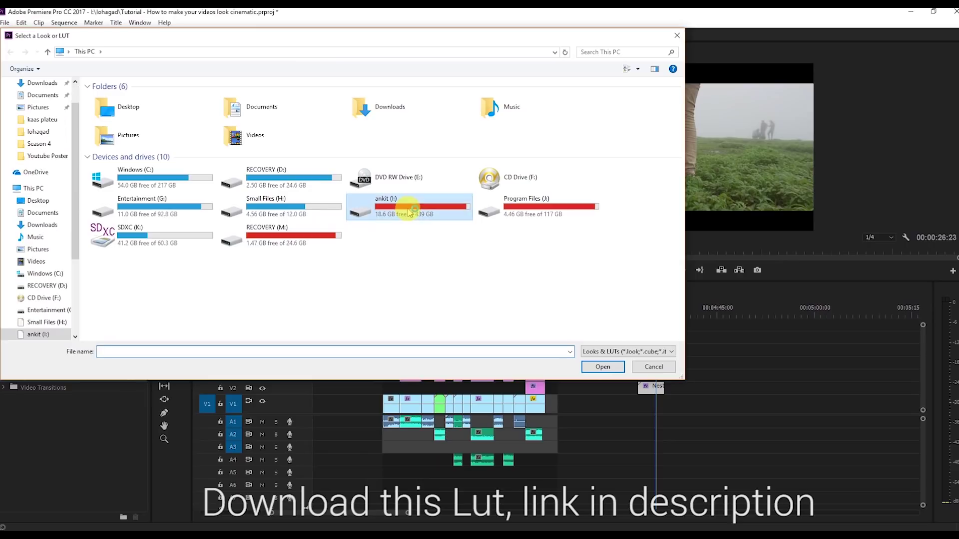
double_click(409, 213)
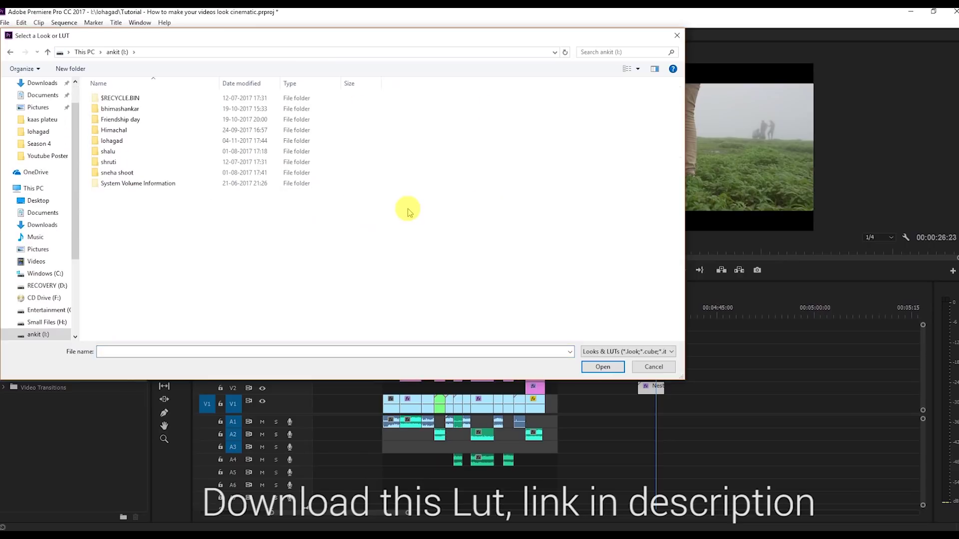
double_click(124, 141)
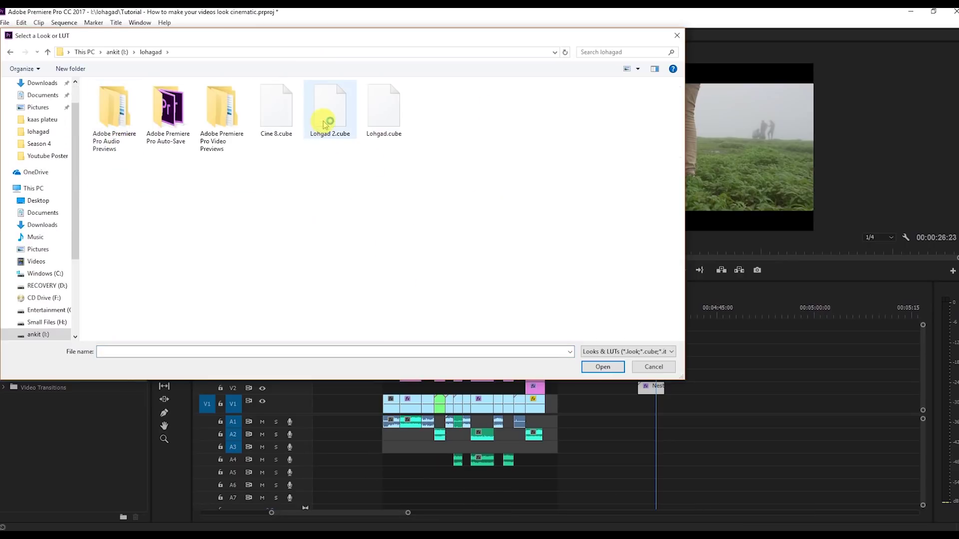
left_click(276, 113)
left_click(603, 367)
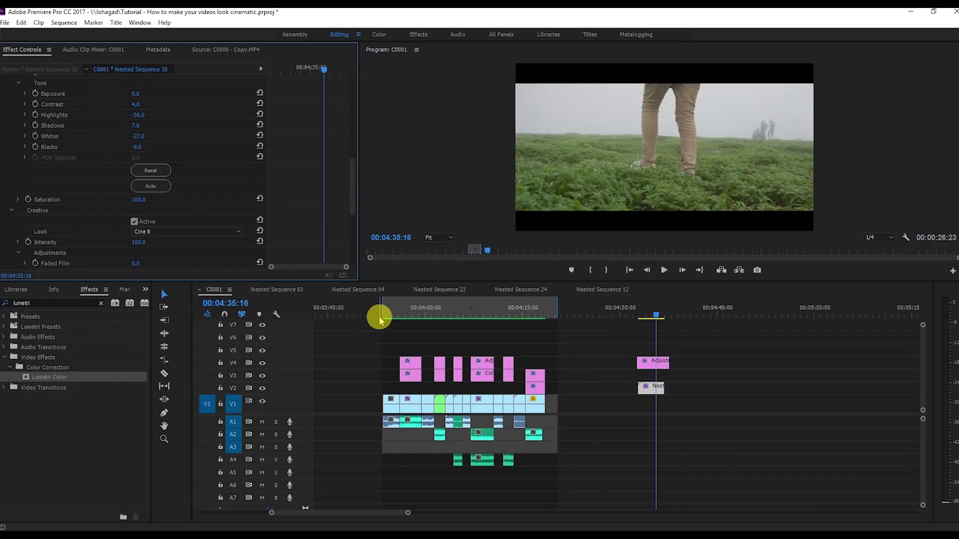
- Save the project and play back the graded clip
key("ctrl+s")
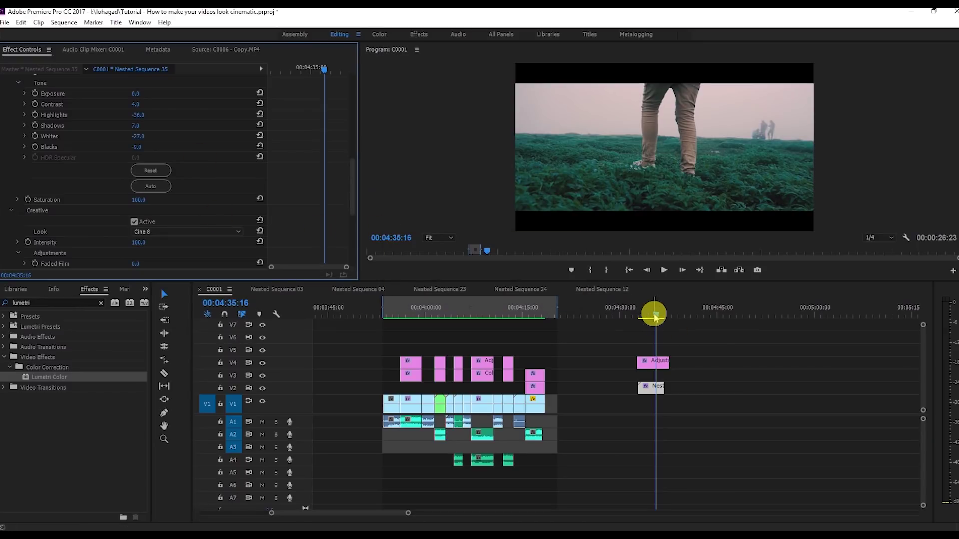
left_click(641, 314)
left_click(663, 274)
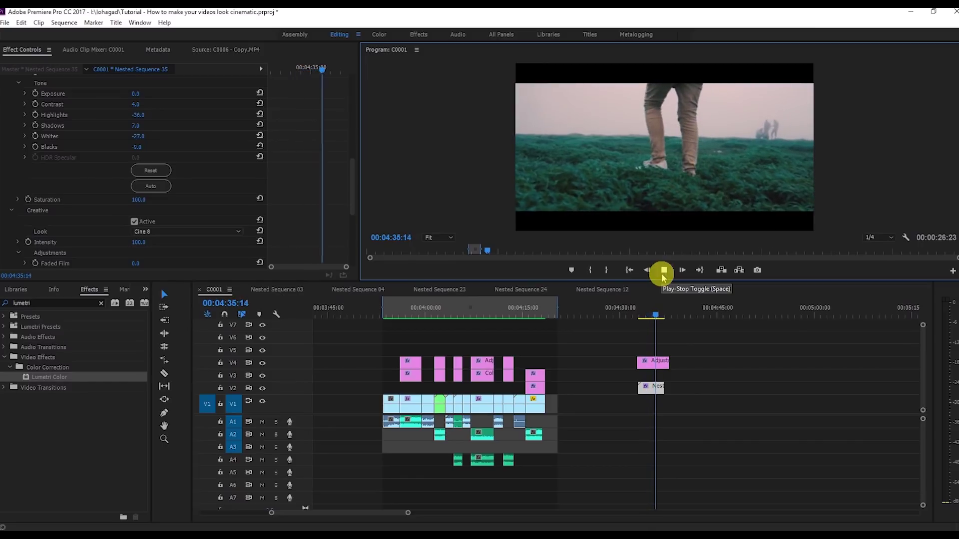
left_click(664, 274)
key("shift+1")
scroll(44, 492, "down", 3)
scroll(43, 492, "down", 2)
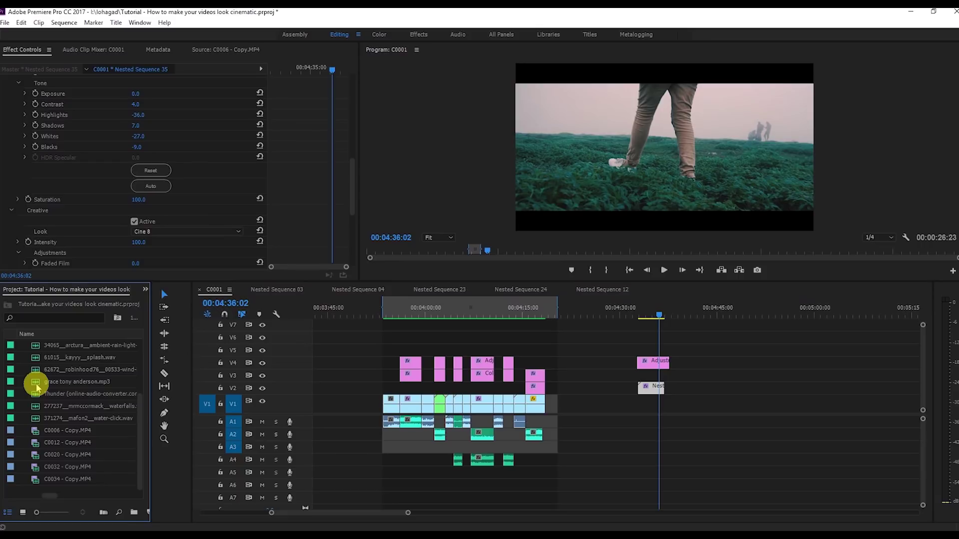
- Add grace tony anderson.mp3 to track A1 and preview the clip with music
left_click_drag(36, 387, 610, 421)
left_click_drag(649, 316, 639, 317)
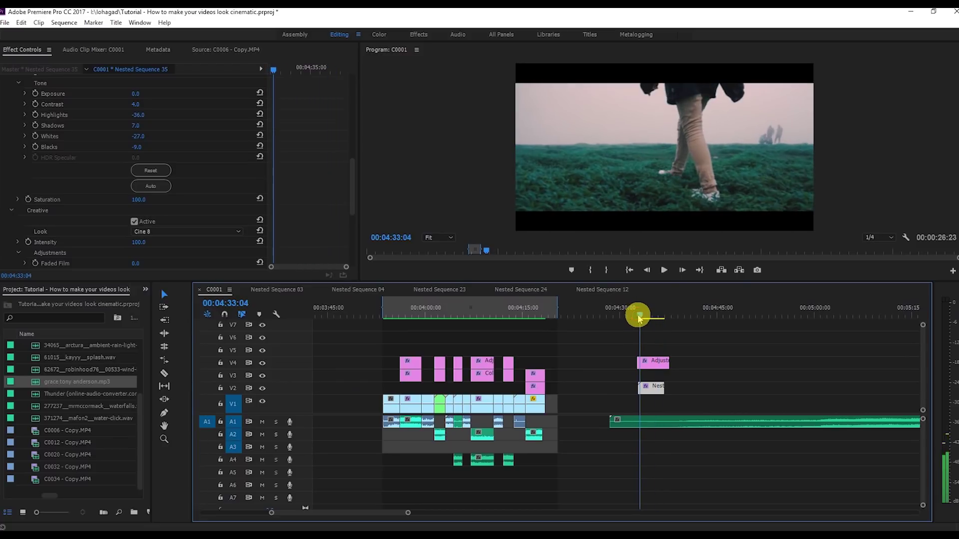
left_click(665, 272)
left_click(664, 272)
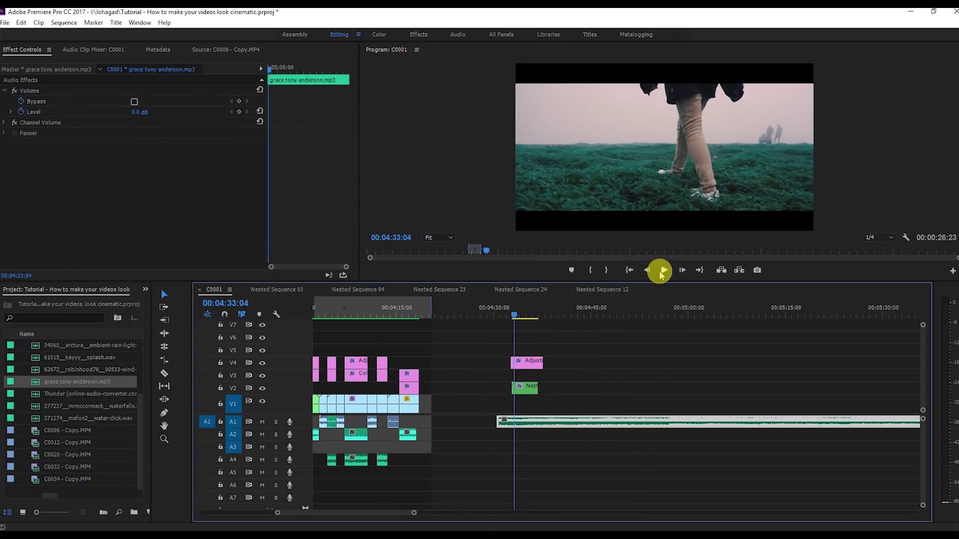
left_click(663, 270)
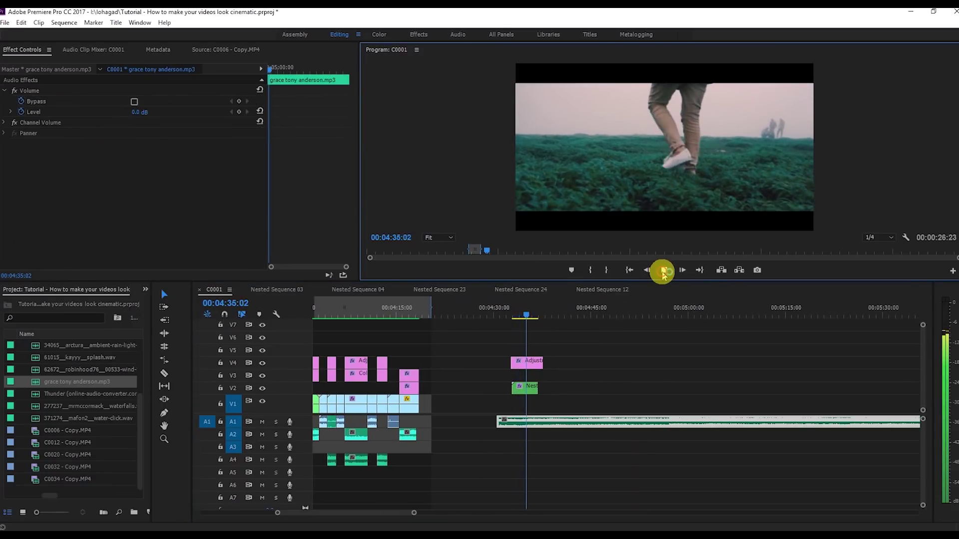
left_click(663, 271)
- Mark an in point at 00:04:33:09 and an out point at 00:04:36:14
left_click(514, 309)
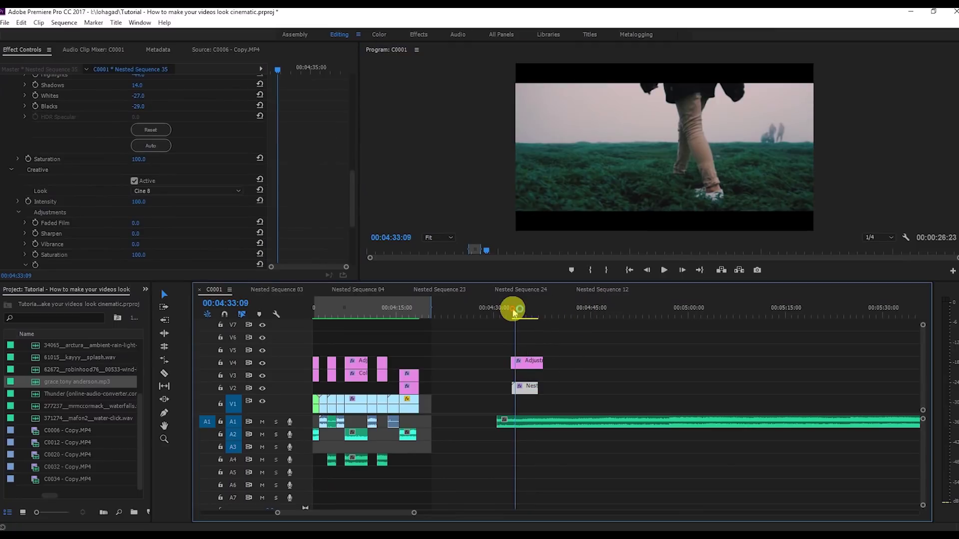
left_click(589, 270)
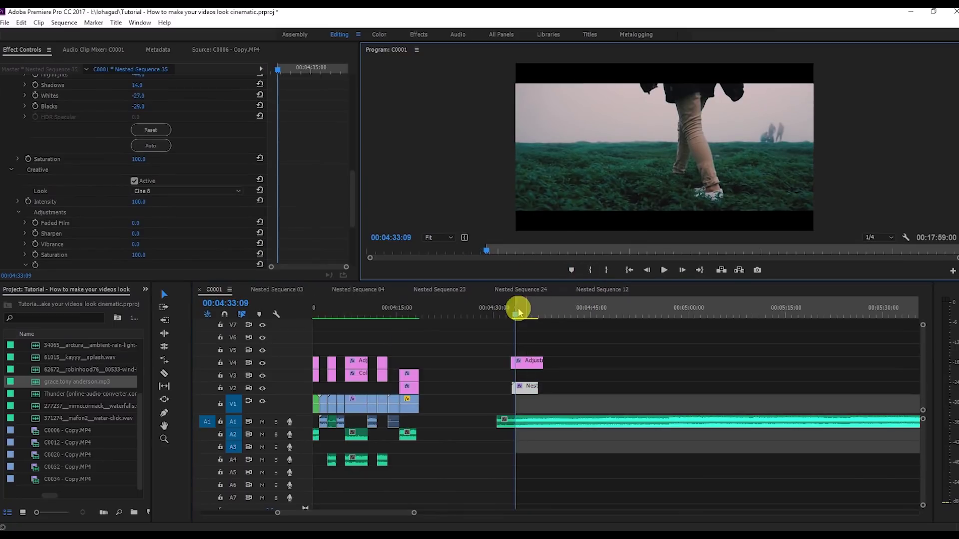
left_click_drag(518, 312, 535, 315)
left_click(604, 270)
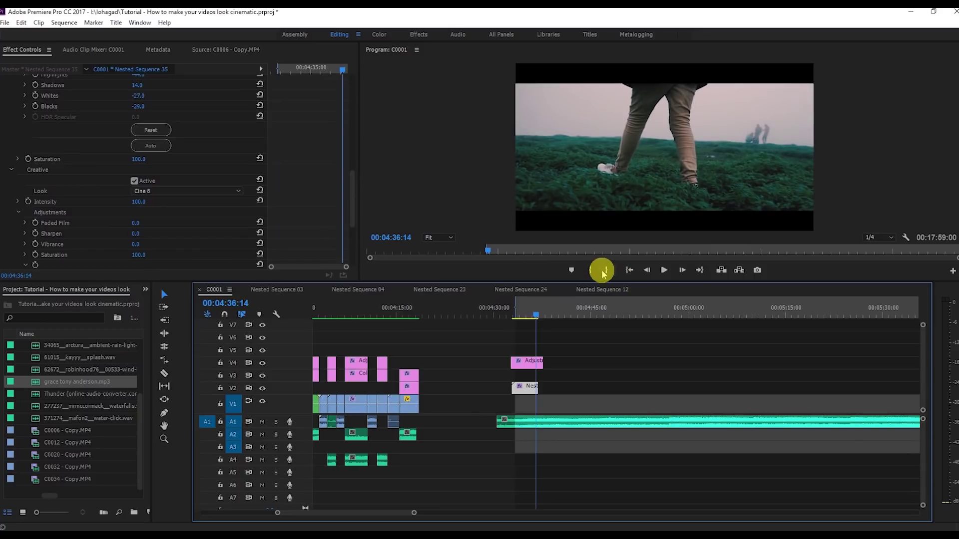
- Render the in-to-out range and play it back
left_click(57, 23)
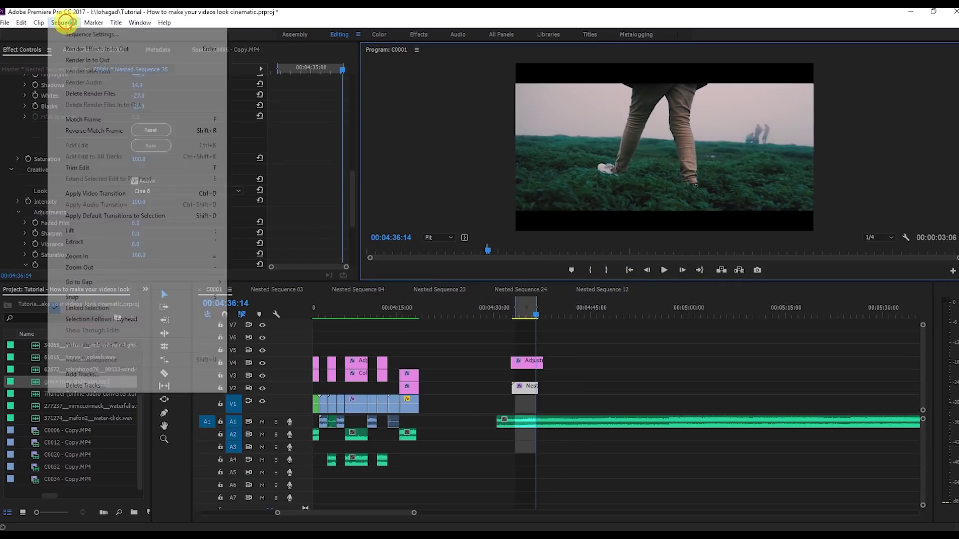
left_click(79, 50)
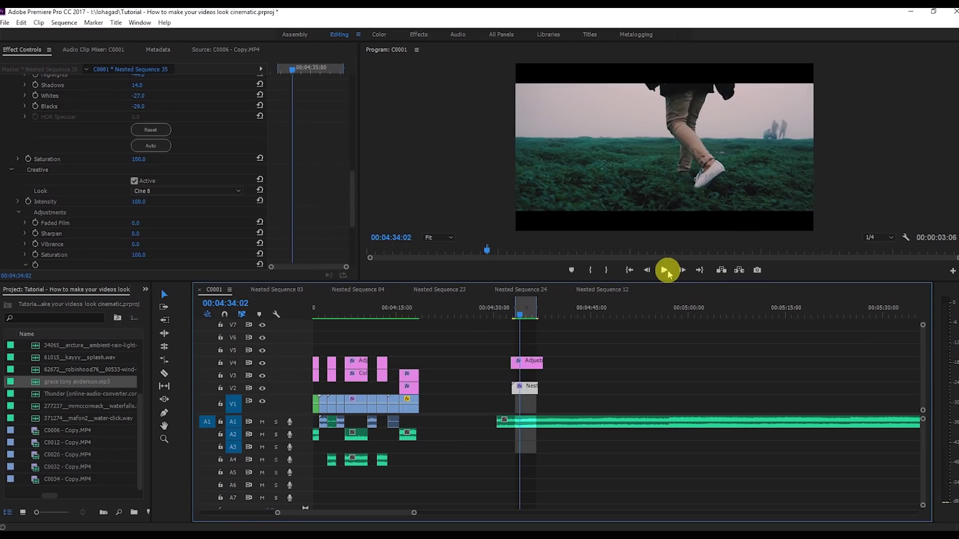
left_click(666, 271)
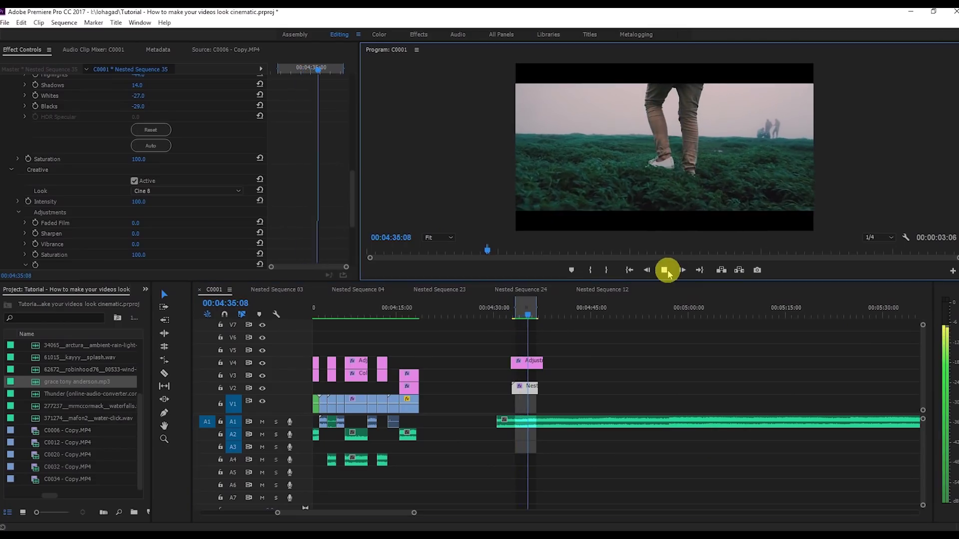
left_click(666, 271)
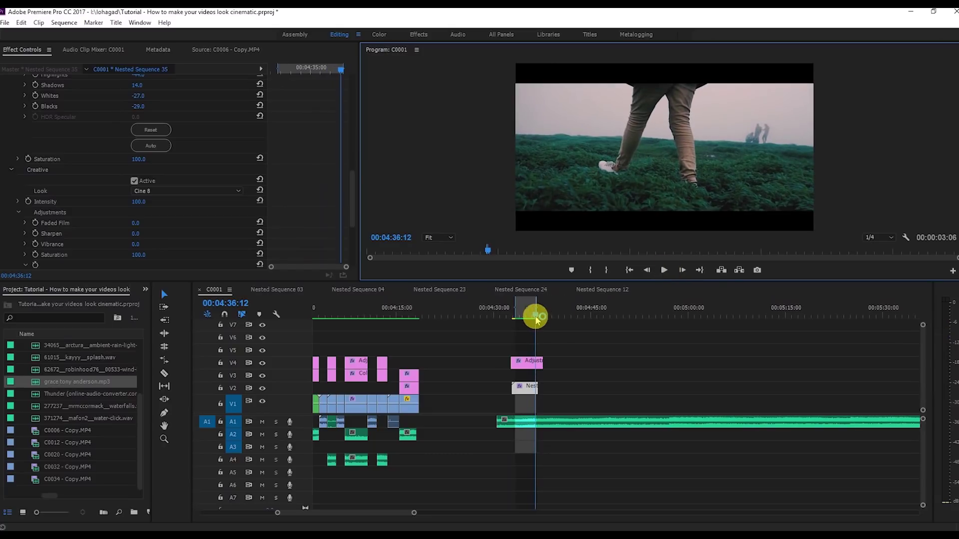
- Zoom the timeline out and play from around 00:03:52 through the earlier clips
left_click(412, 518)
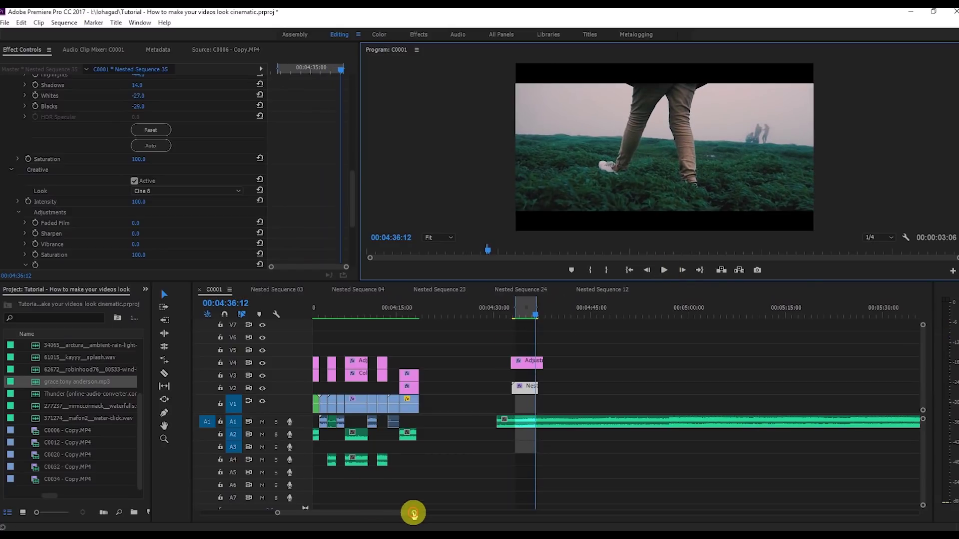
left_click_drag(413, 515, 418, 511)
left_click_drag(610, 310, 369, 325)
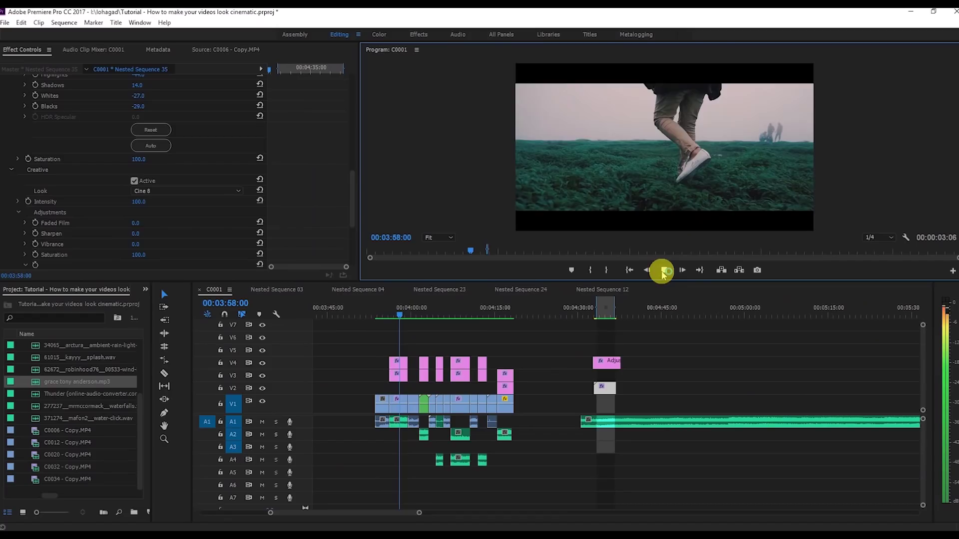
left_click(664, 270)
- Mute track A2 and slow clip C0020 to 20% speed
left_click_drag(404, 317, 414, 402)
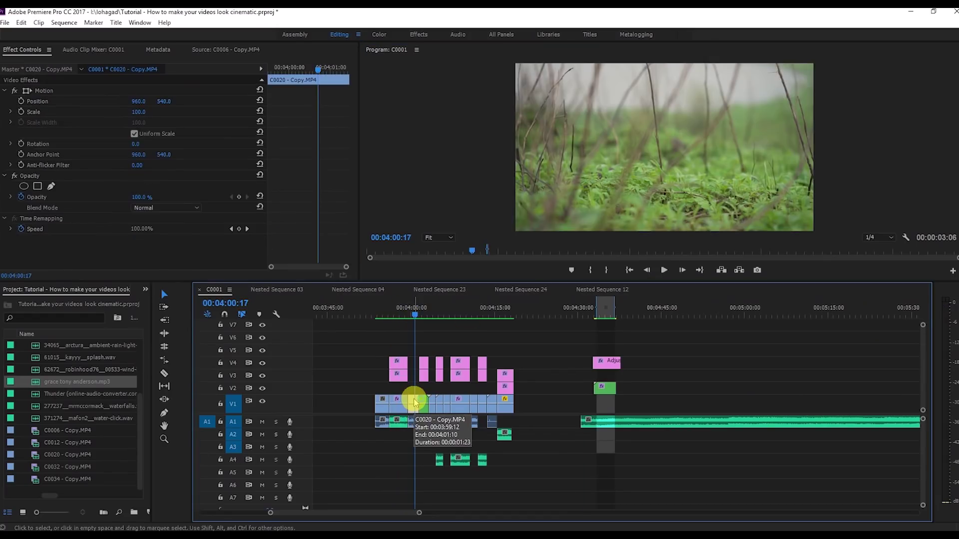
left_click(645, 422)
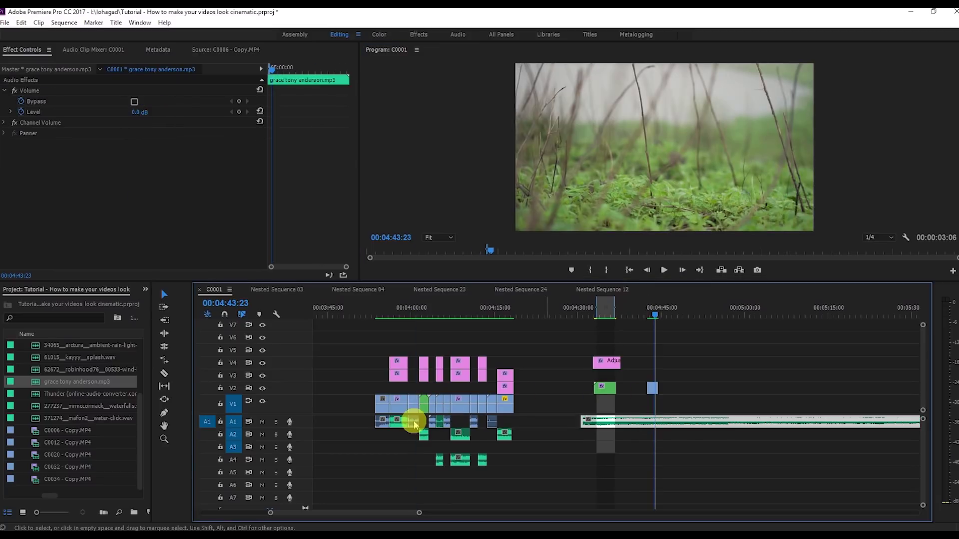
left_click(262, 434)
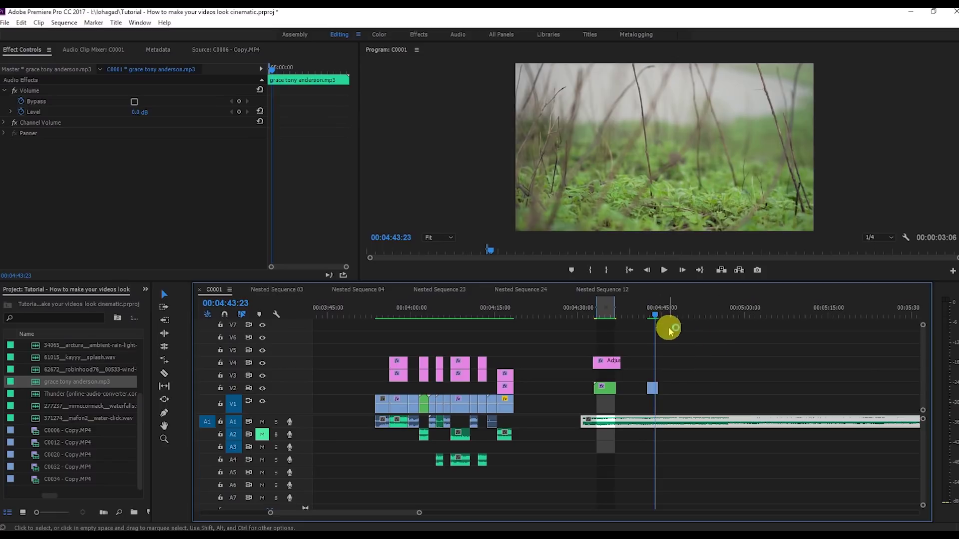
right_click(652, 389)
left_click(696, 338)
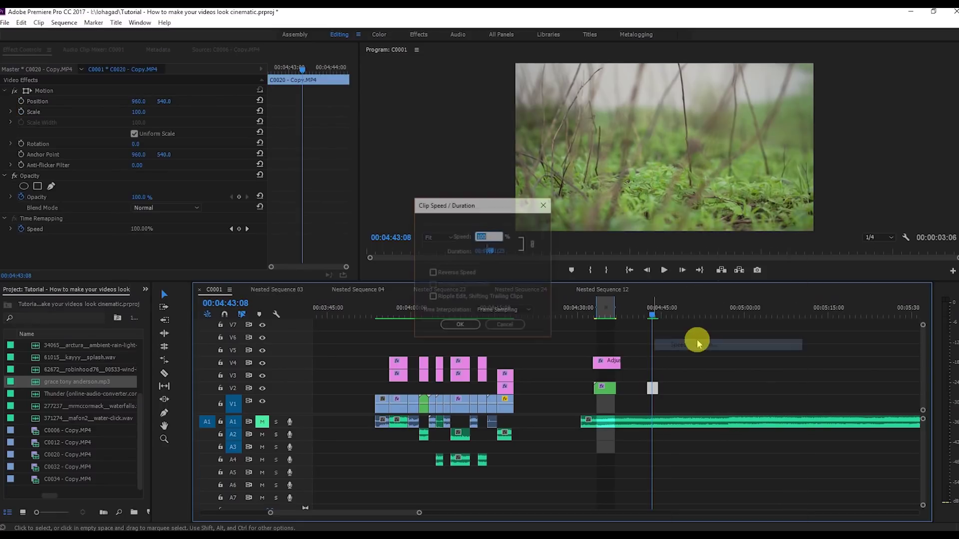
key("Return")
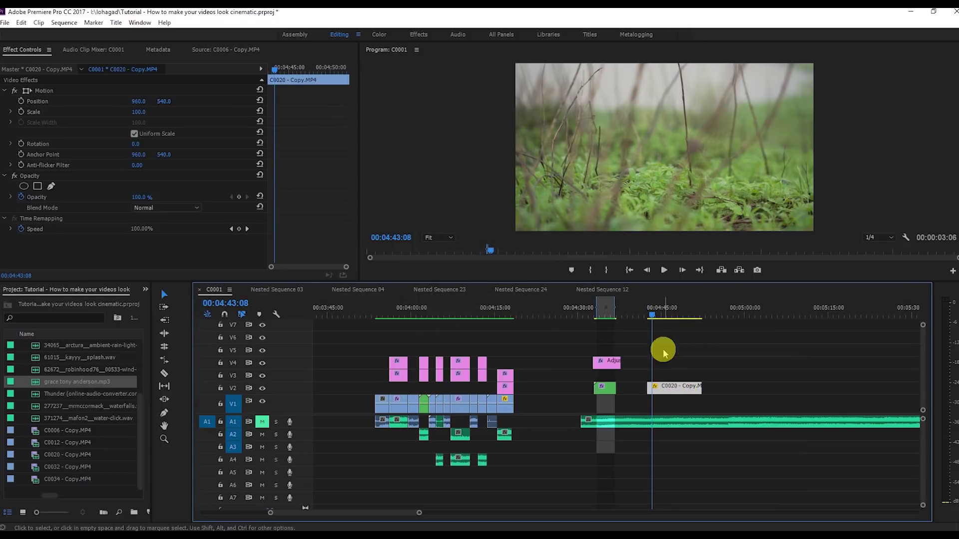
- Copy the adjustment layer over C0020 and paste the nest's Lumetri Color onto it
left_click(655, 313)
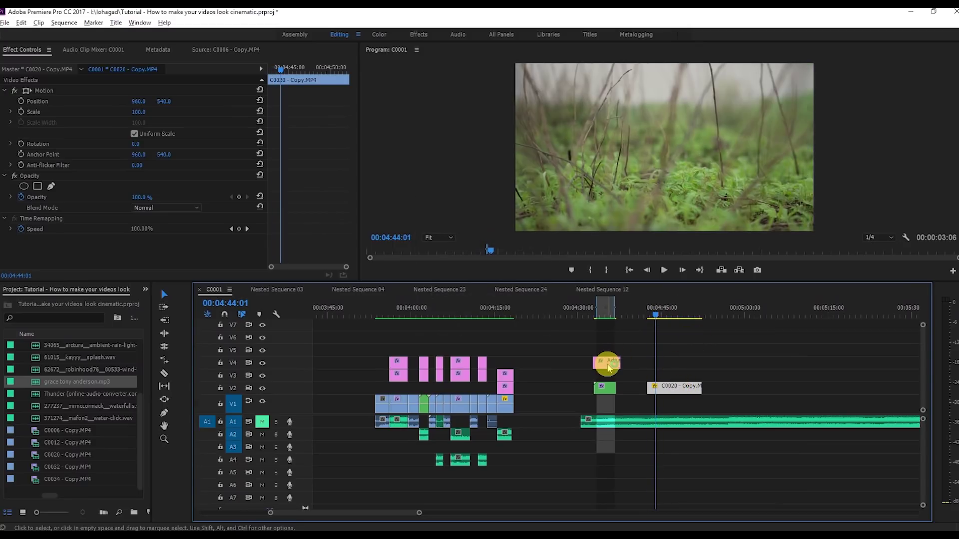
left_click_drag(606, 365, 699, 364)
left_click_drag(657, 322, 653, 320)
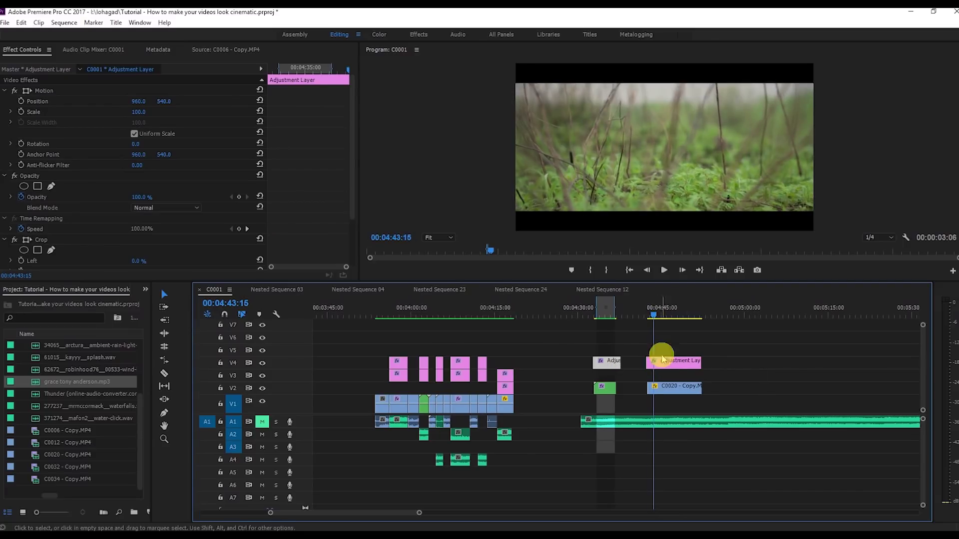
left_click(605, 388)
left_click(9, 253)
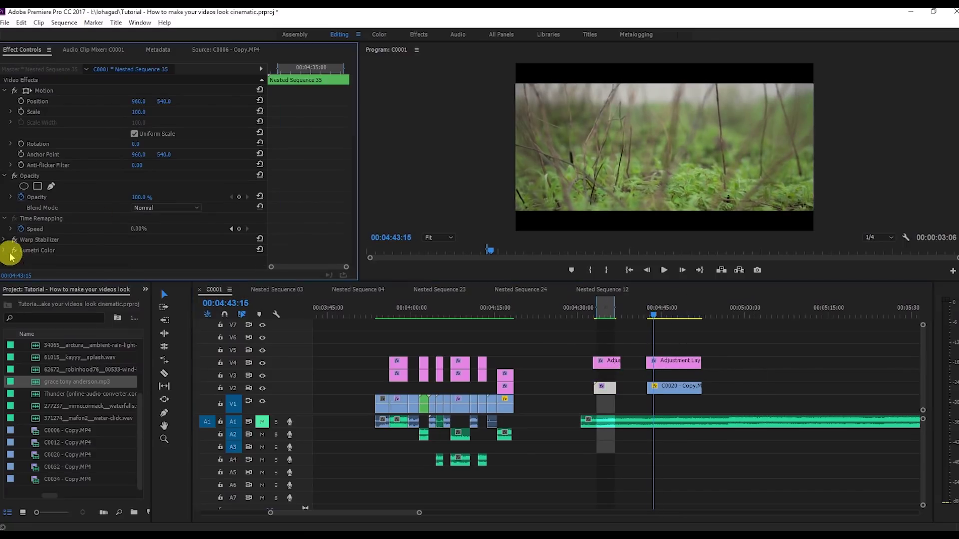
right_click(24, 254)
left_click(58, 309)
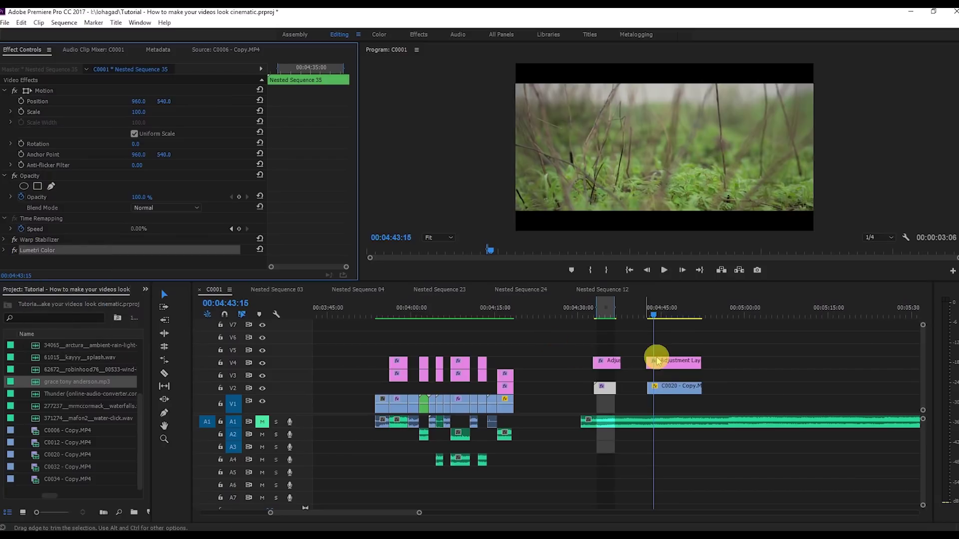
left_click(670, 364)
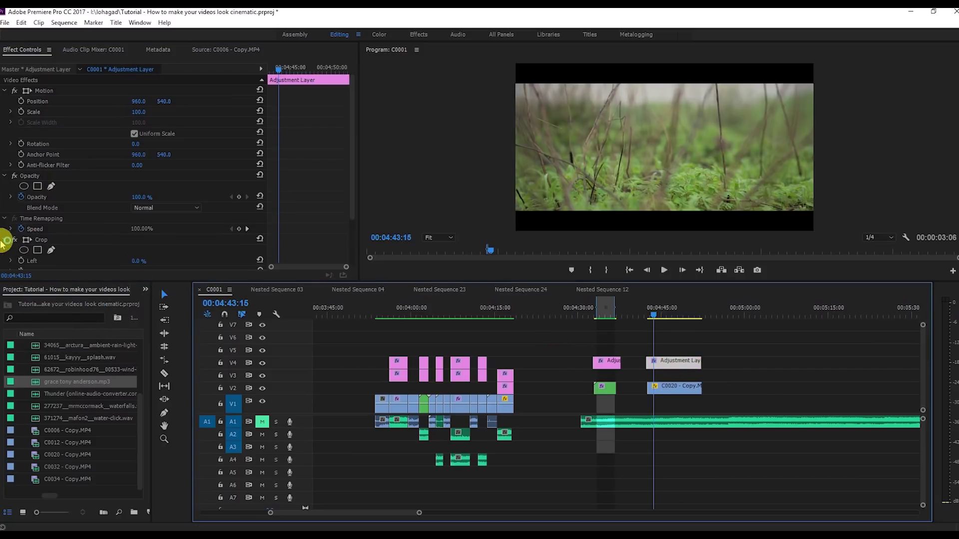
left_click(5, 241)
right_click(65, 262)
left_click(96, 320)
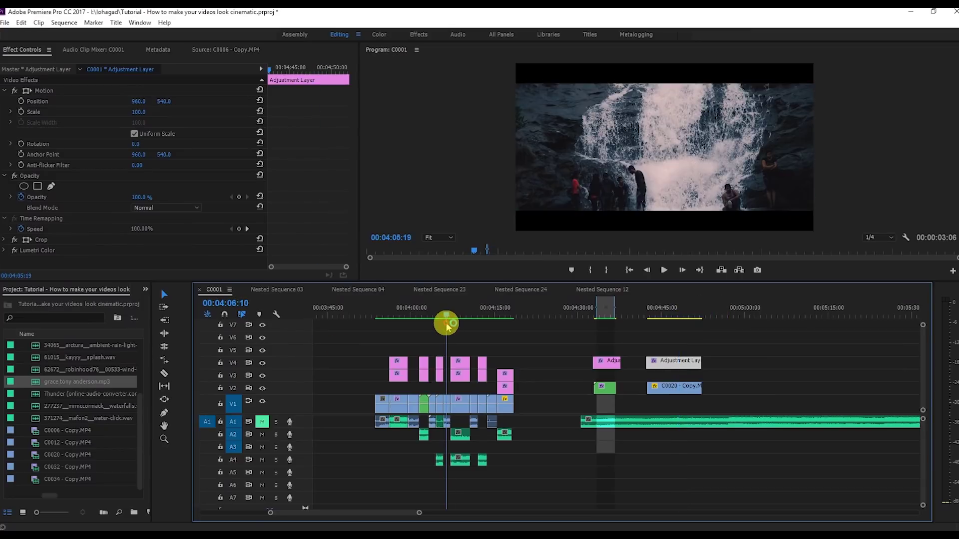
- Move clip C0034 after C0020 and slow it to 20% speed
left_click_drag(445, 400, 714, 420)
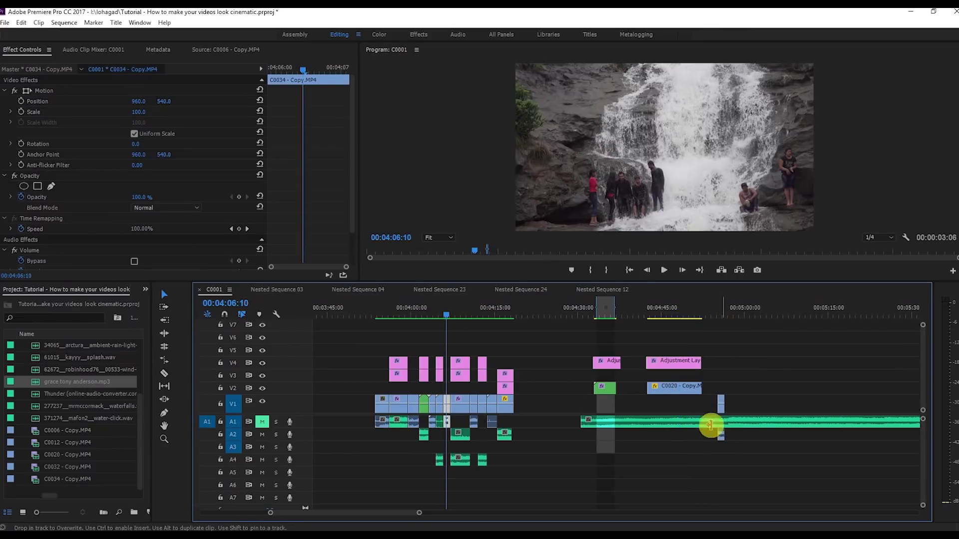
left_click_drag(446, 313, 714, 312)
right_click(718, 400)
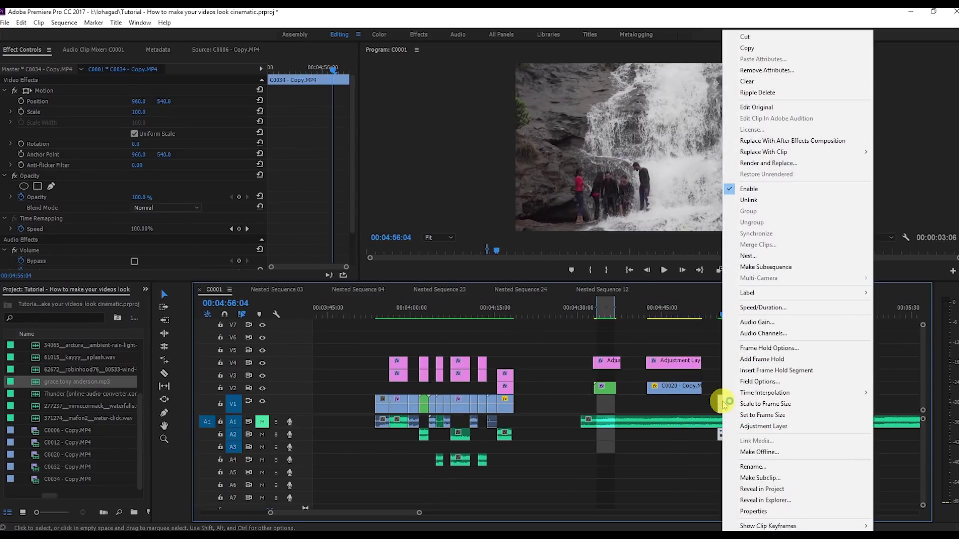
left_click(764, 307)
type("20")
key("Return")
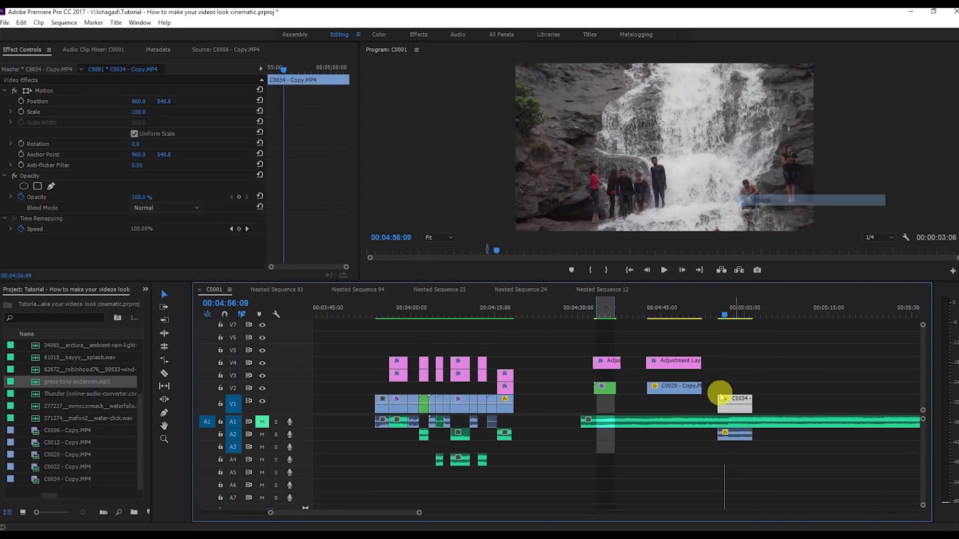
- Delete C0034's audio and place a copy of the adjustment layer above it
left_click(734, 435)
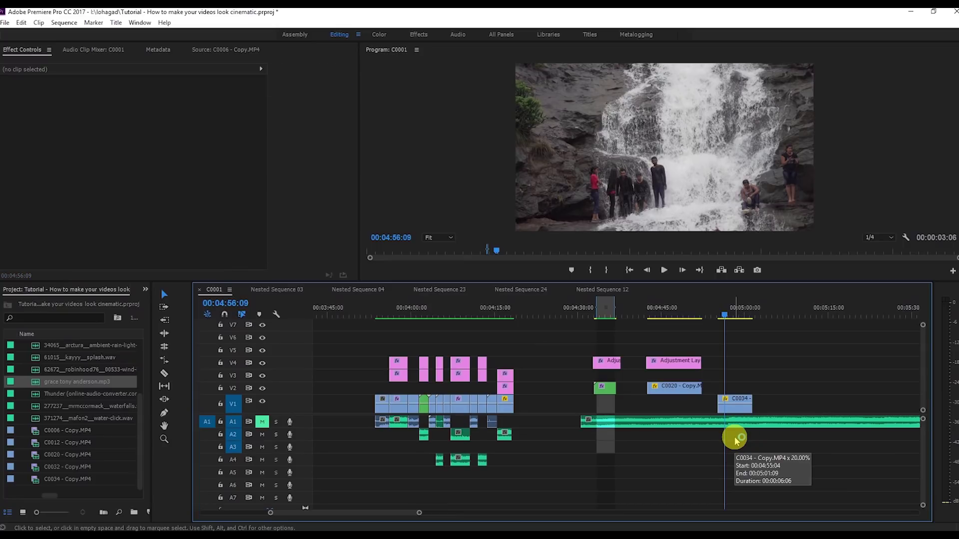
key("Delete")
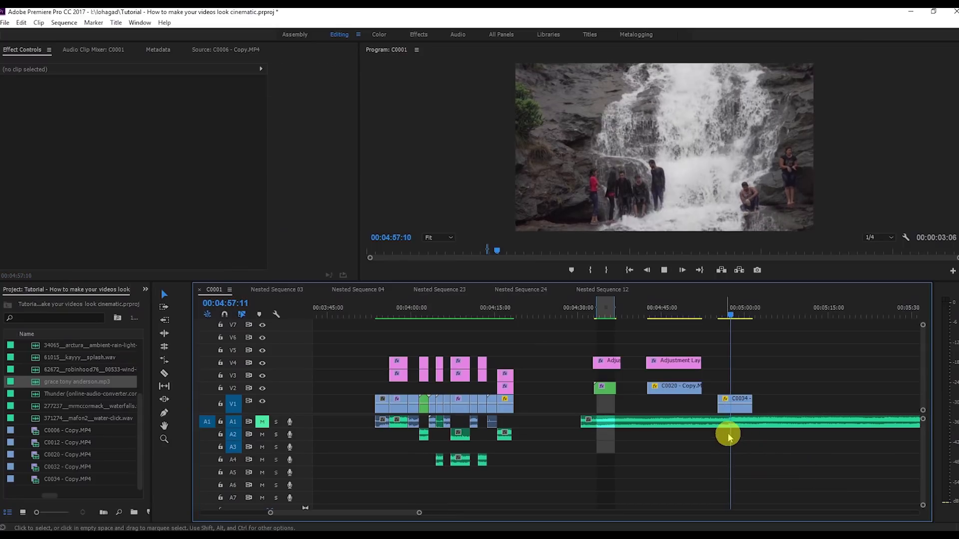
key("space")
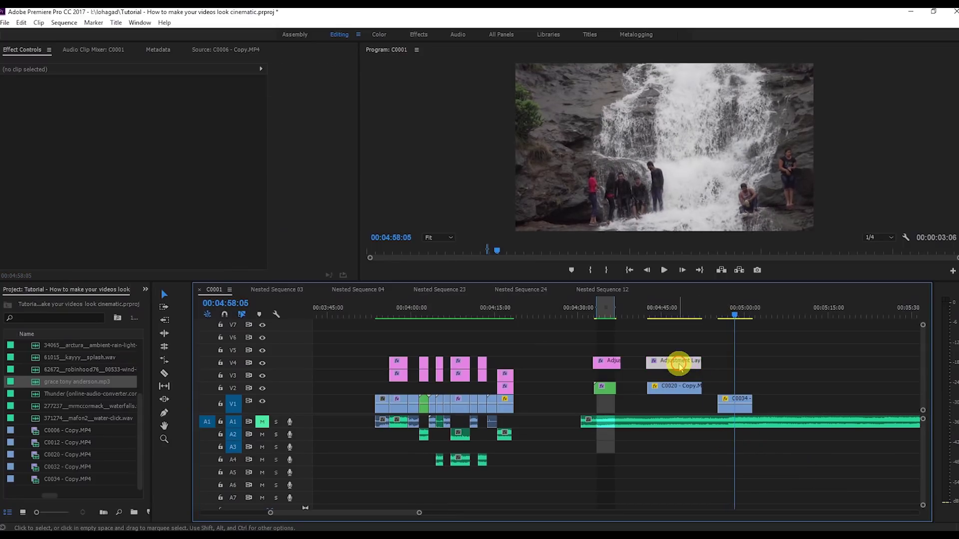
left_click_drag(707, 365, 749, 364)
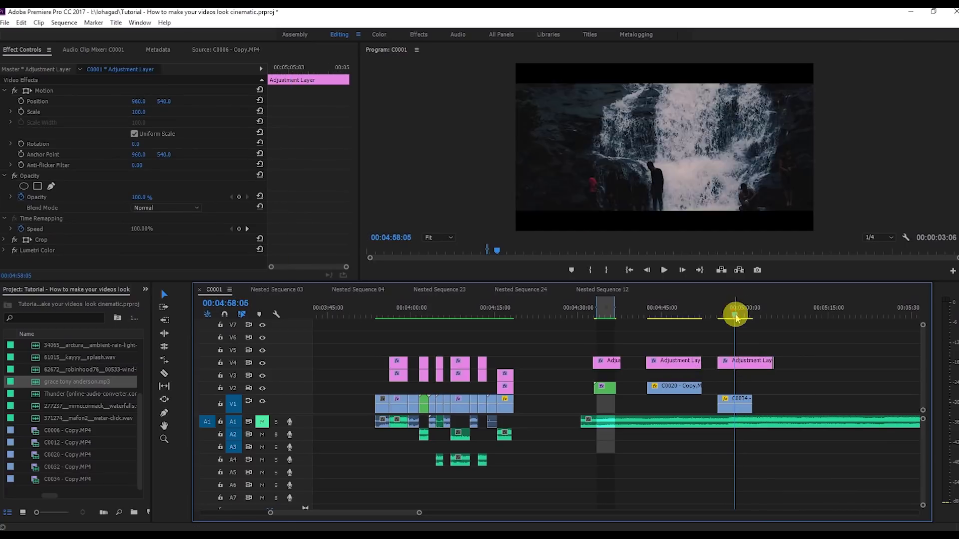
- Review the waterfall shot, then set its adjustment layer's Lumetri Highlights to -62, Shadows 56, Whites -31
left_click(664, 270)
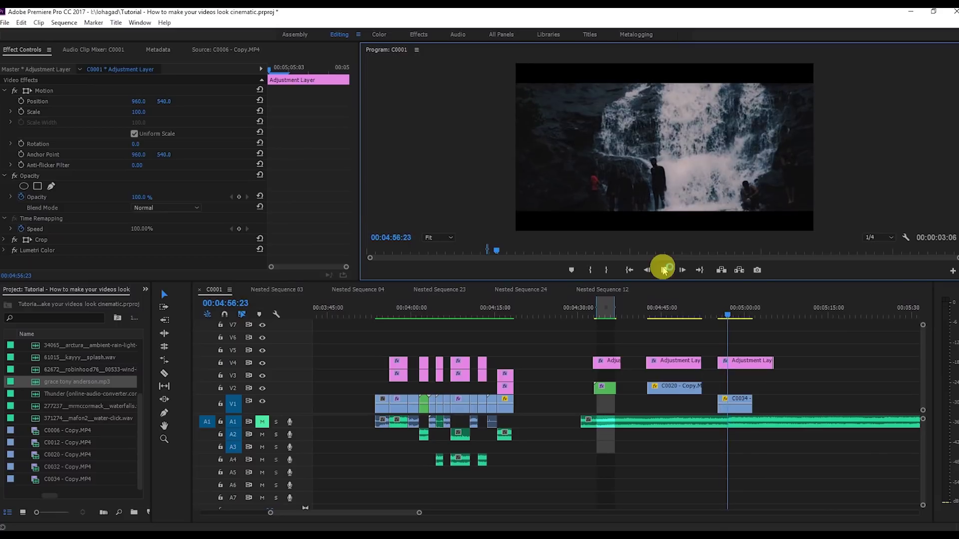
left_click(663, 270)
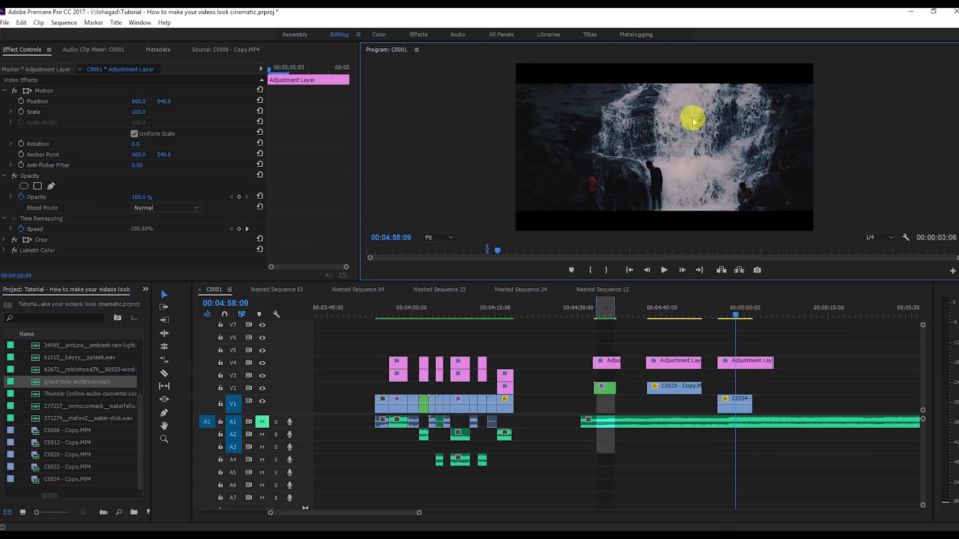
left_click(749, 364)
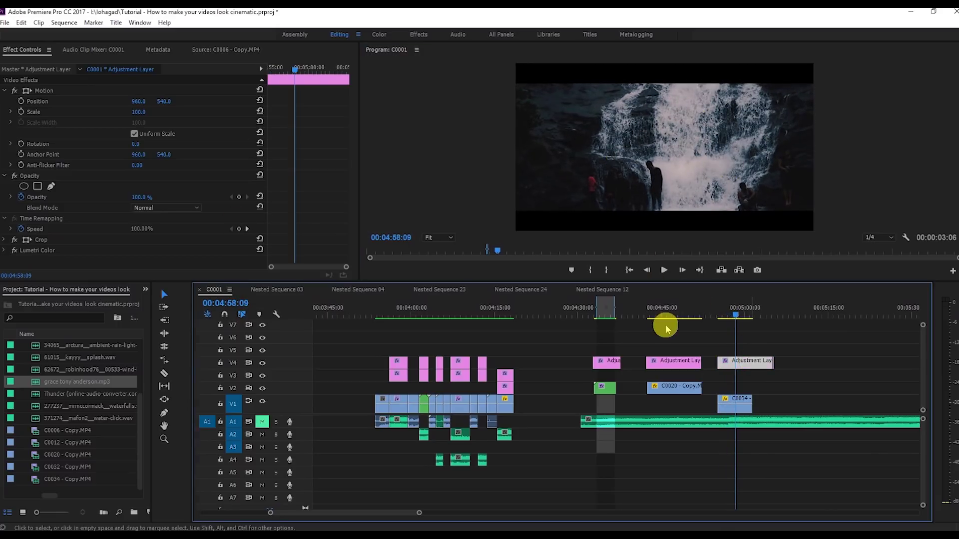
left_click(7, 253)
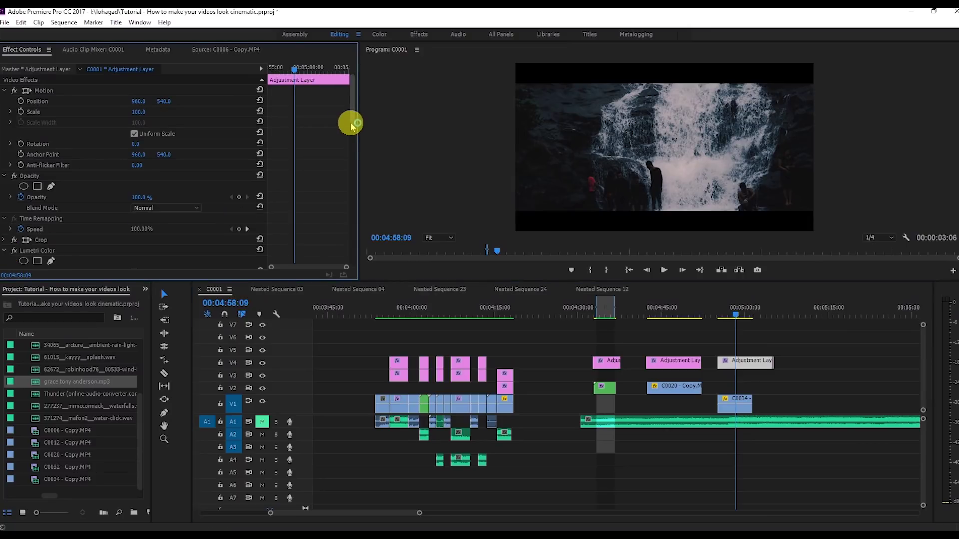
left_click_drag(351, 125, 241, 177)
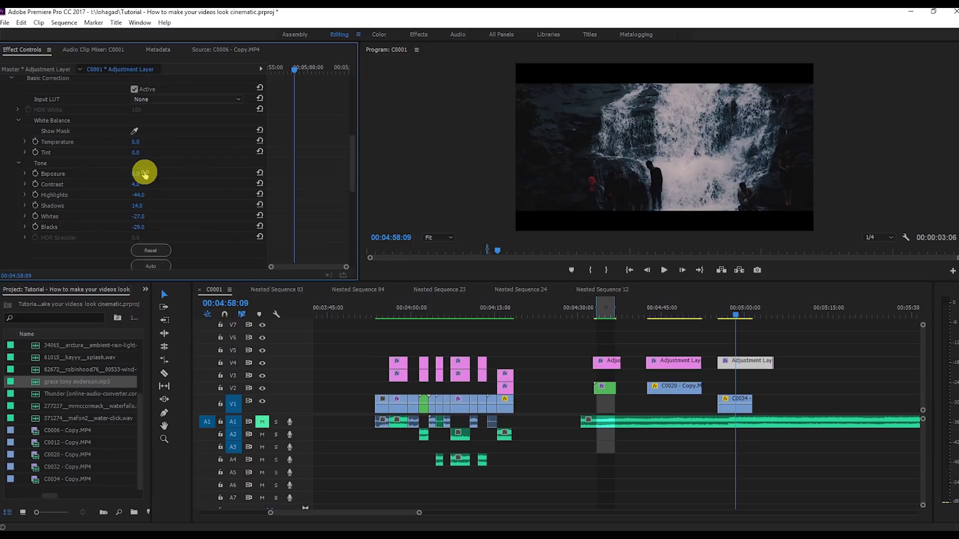
left_click_drag(142, 216, 155, 207)
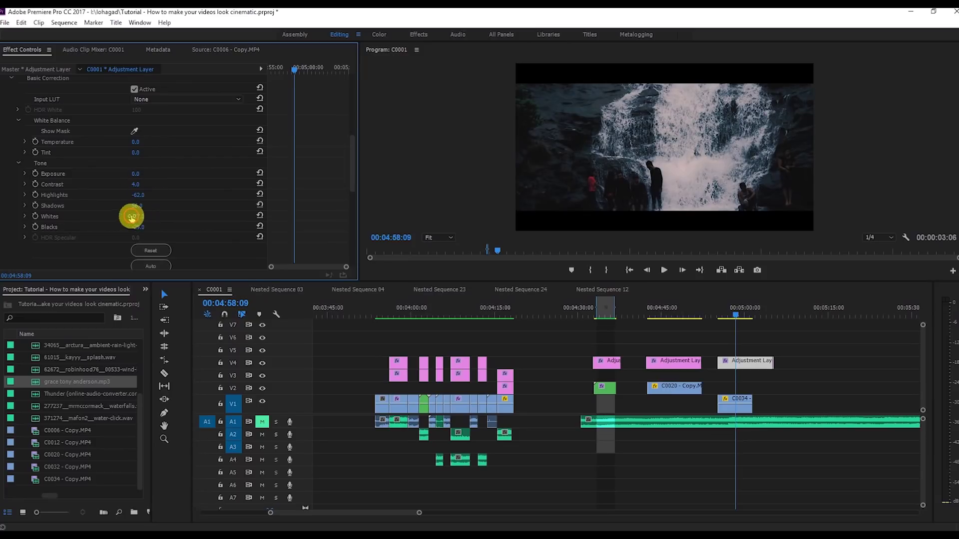
mouse_move(132, 217)
left_mouse_down()
mouse_move(145, 234)
mouse_move(145, 216)
left_mouse_up()
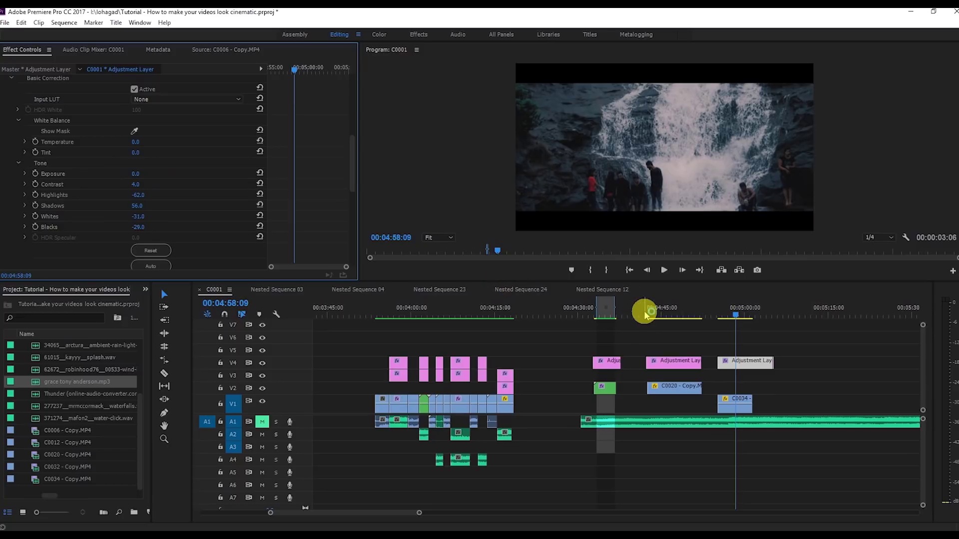
- Mark In at 04:56:11 and Out at 04:59:20, then render a preview of that range
left_click_drag(738, 315, 725, 315)
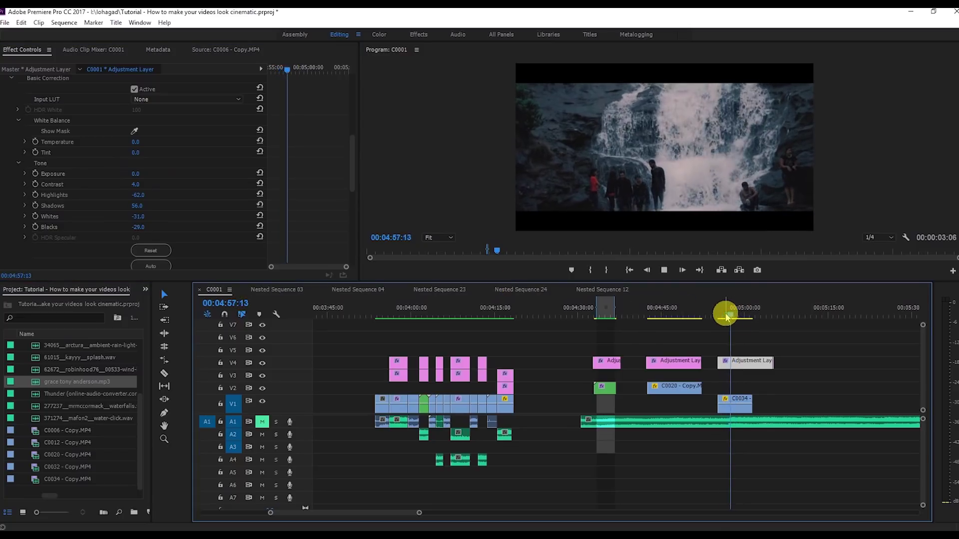
left_click(725, 315)
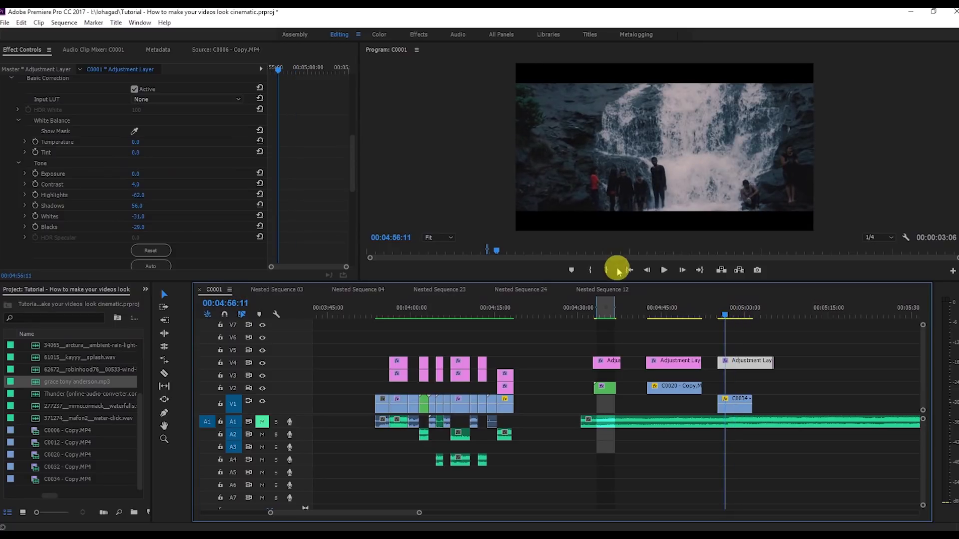
left_click(594, 271)
left_click_drag(734, 314, 744, 314)
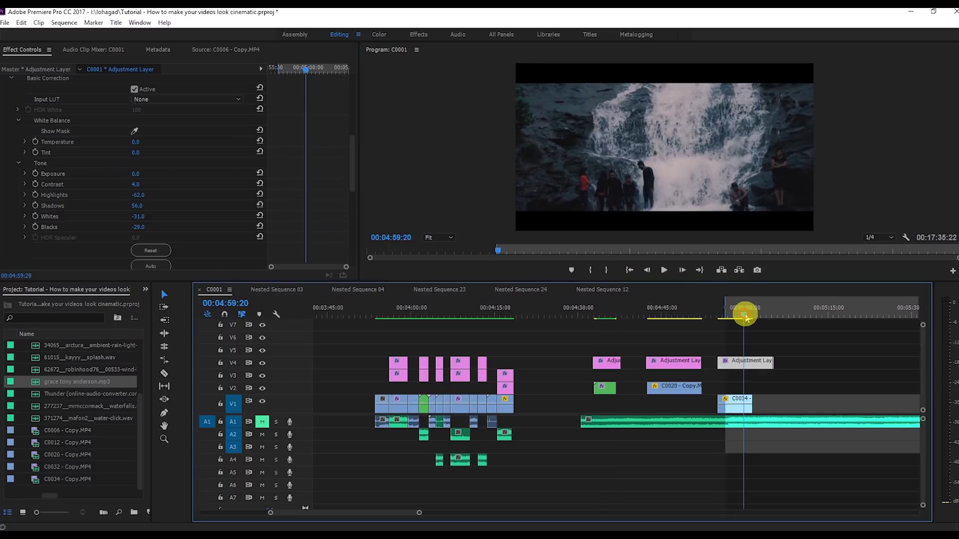
left_click(607, 271)
left_click(64, 22)
left_click(85, 47)
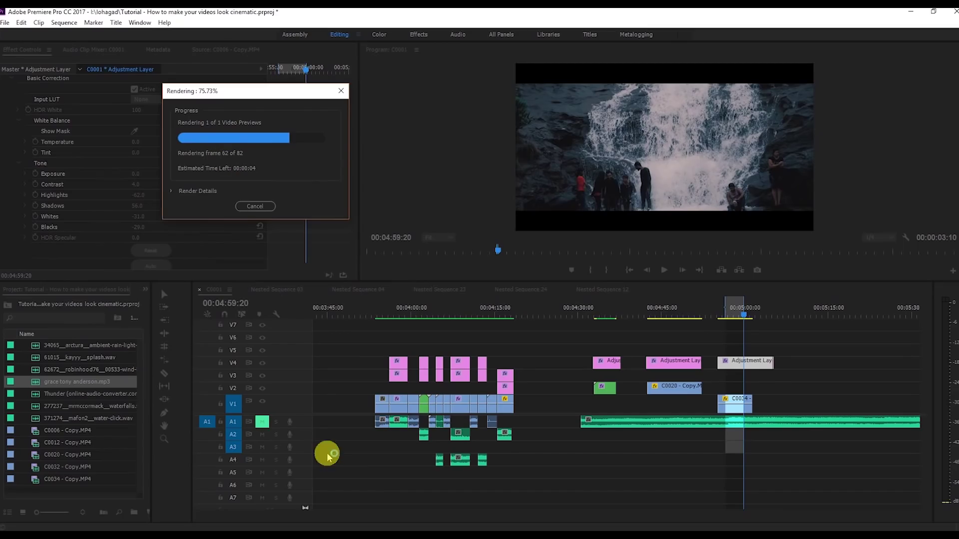
- Play the 'Monsoon | A Travel Video' YouTube reference in the browser from 0:19
left_click(333, 535)
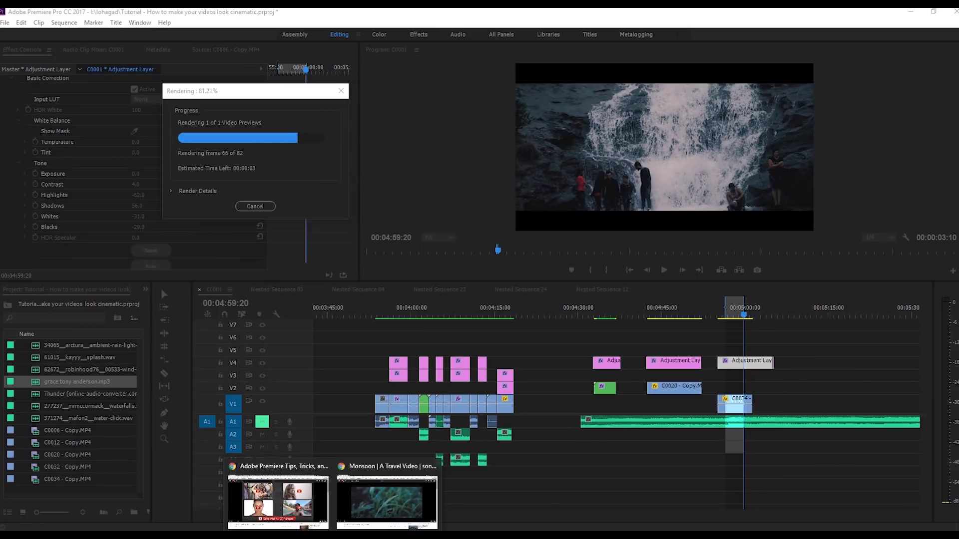
left_click(369, 513)
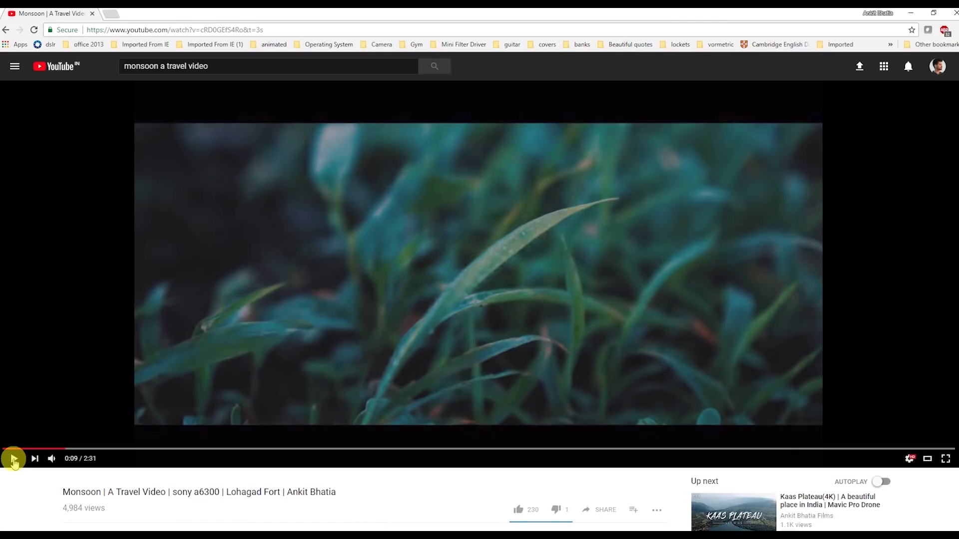
left_click(14, 460)
left_click(126, 448)
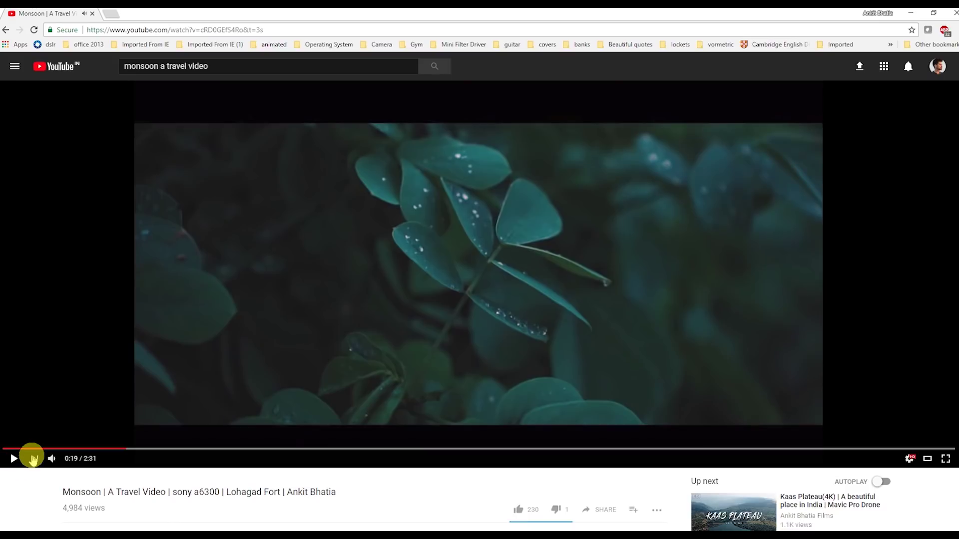
- Change Raw sunset.mp4 to 40% speed (duration 00:00:04:14) and review playback around 05:09
mouse_move(46, 459)
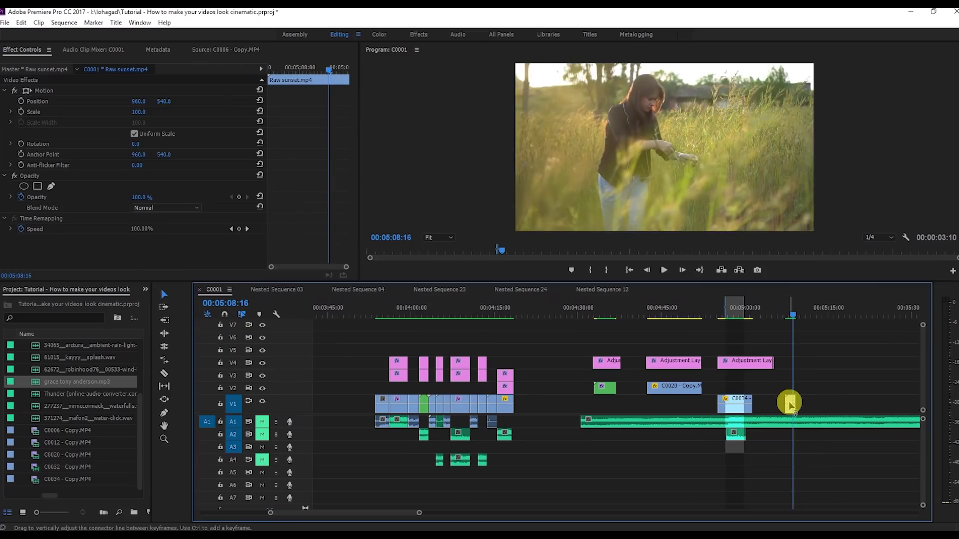
right_click(792, 402)
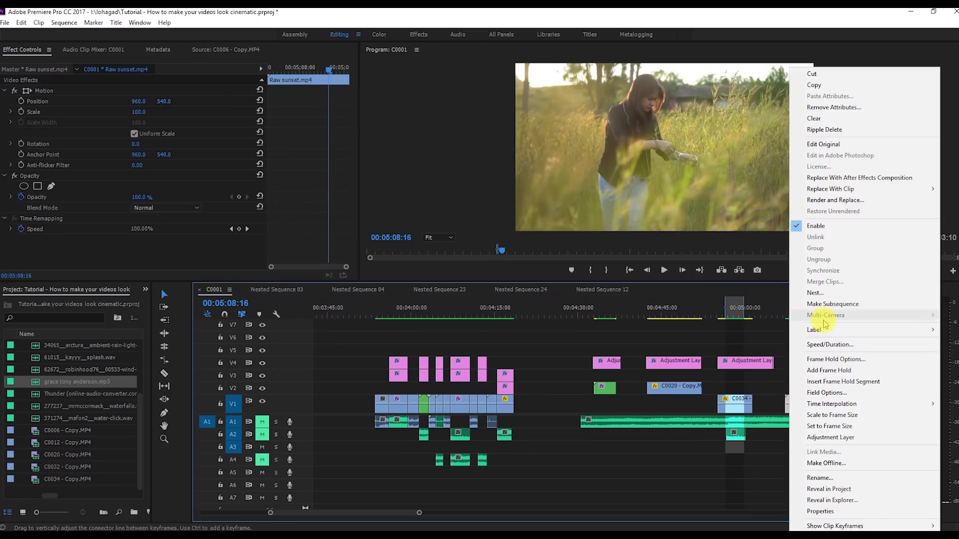
left_click(825, 343)
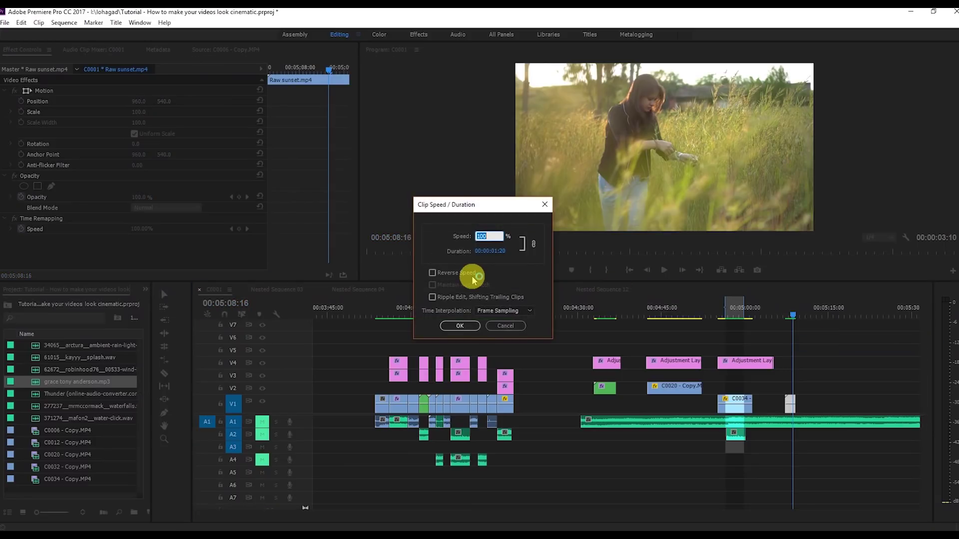
key("BackSpace")
key("Return")
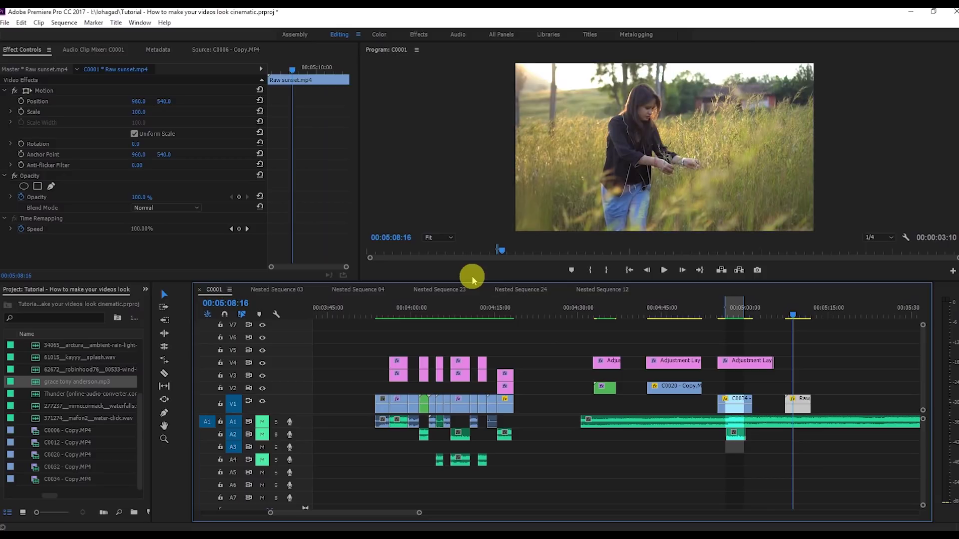
key("space")
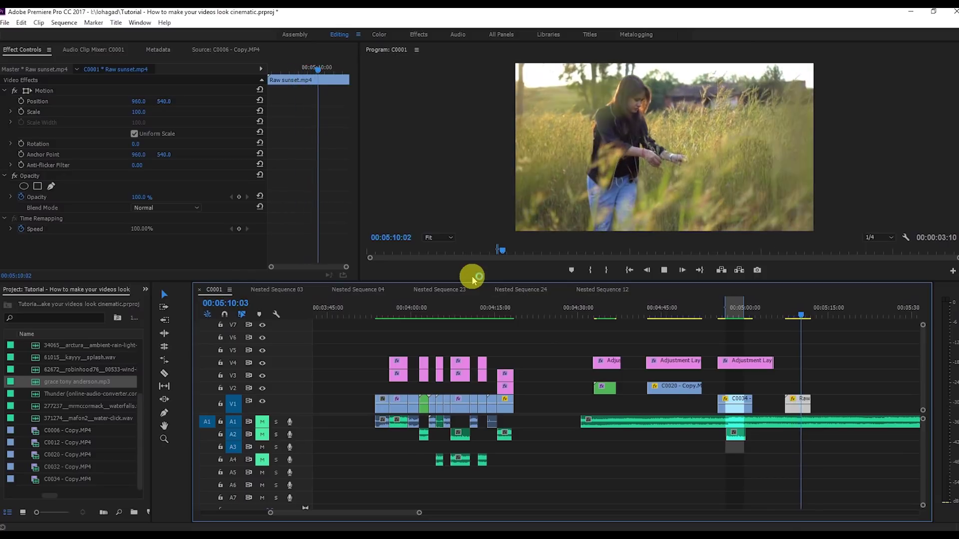
left_click(792, 312)
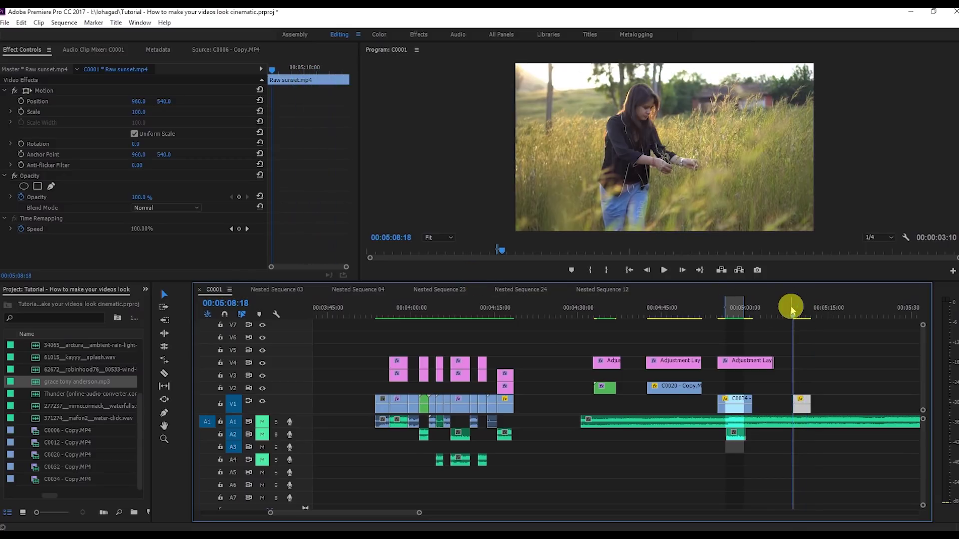
left_click(795, 317)
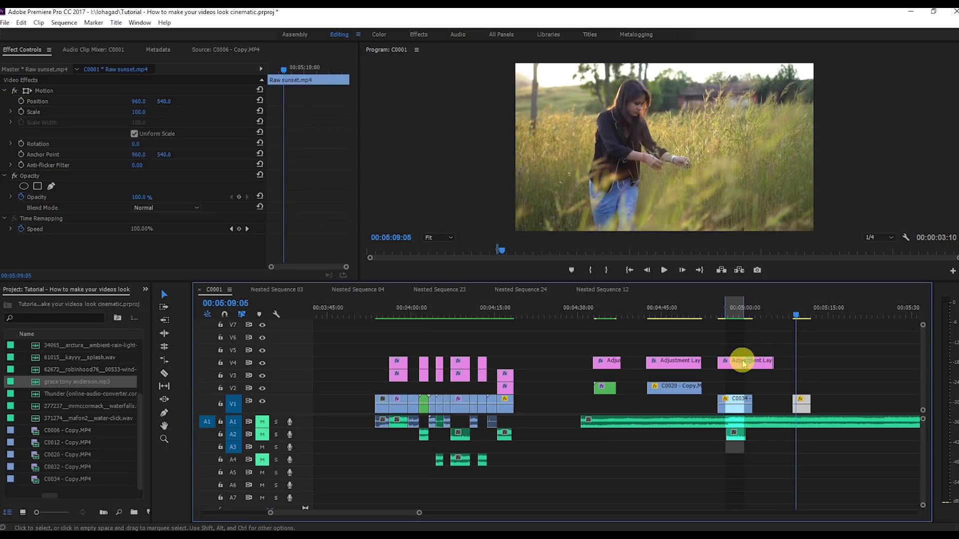
- Place a copy of the adjustment layer above the Raw sunset clip and select it
left_click_drag(743, 363, 809, 368)
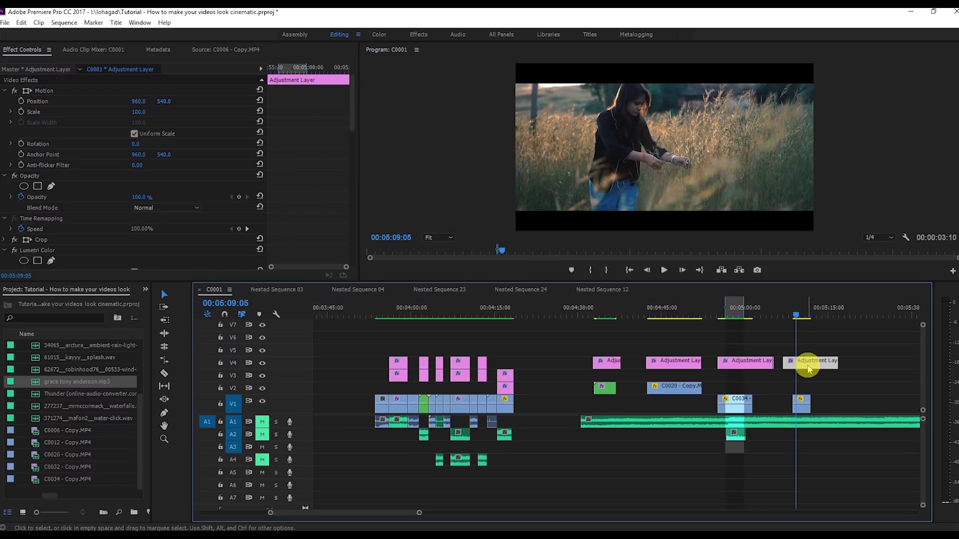
left_click(801, 404)
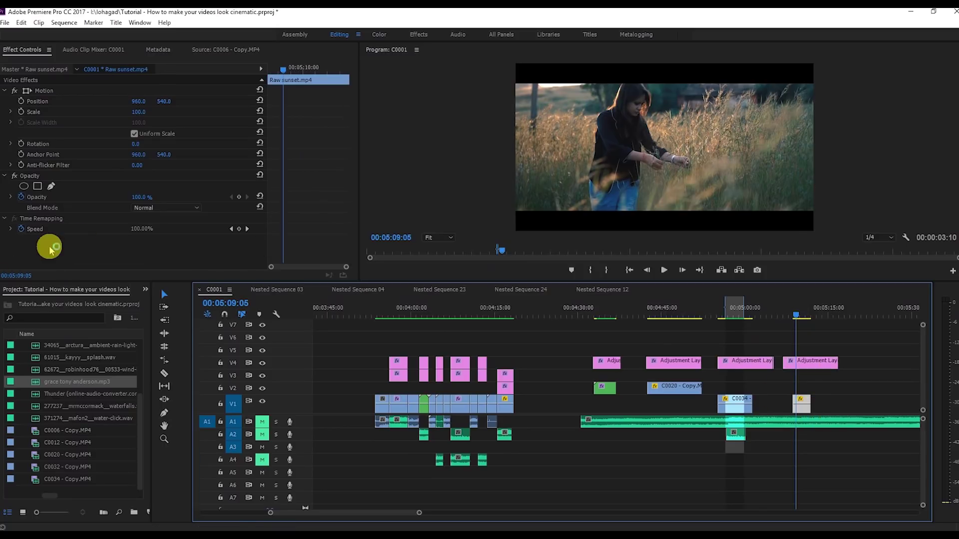
left_click(803, 363)
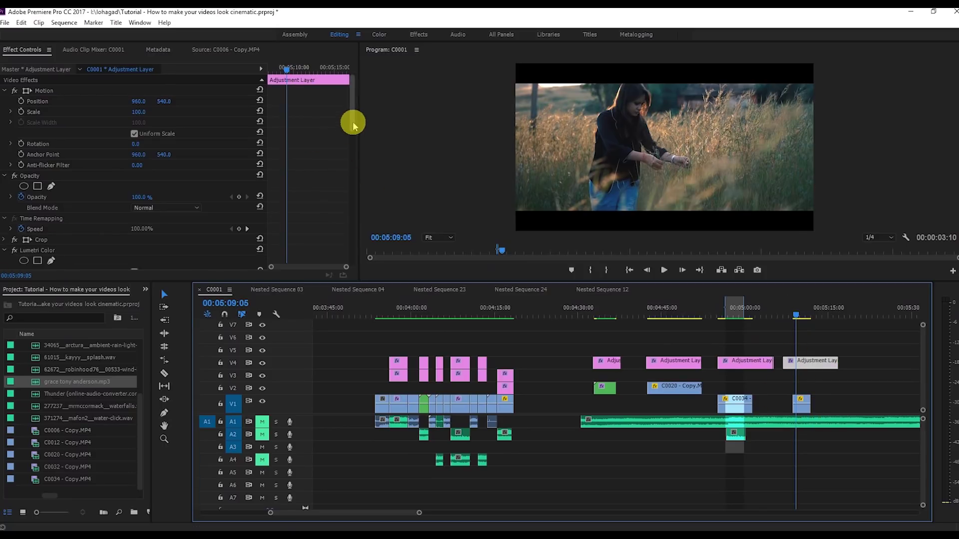
- Enter 40 for the Cine 8 look intensity in Lumetri Creative
left_click_drag(353, 124, 342, 200)
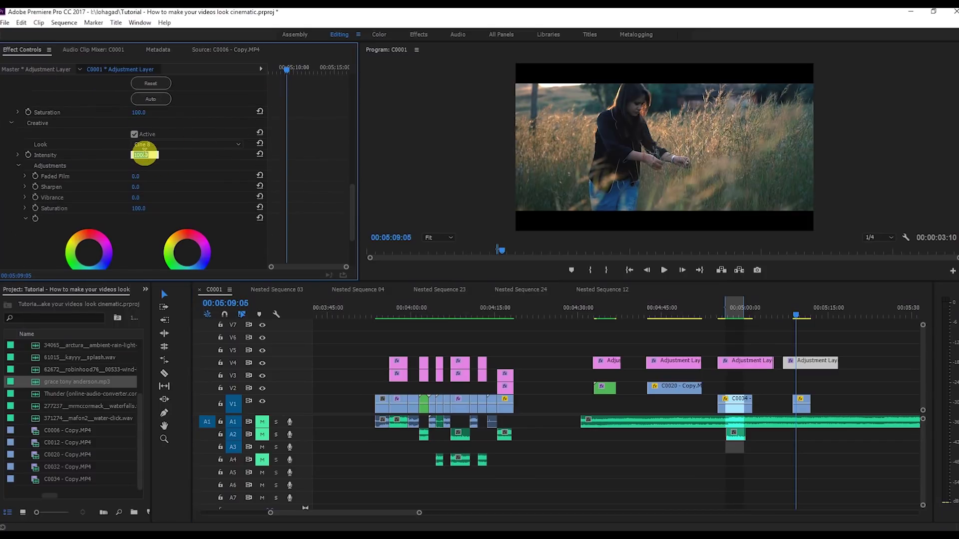
type("40")
key("Return")
left_click(144, 155)
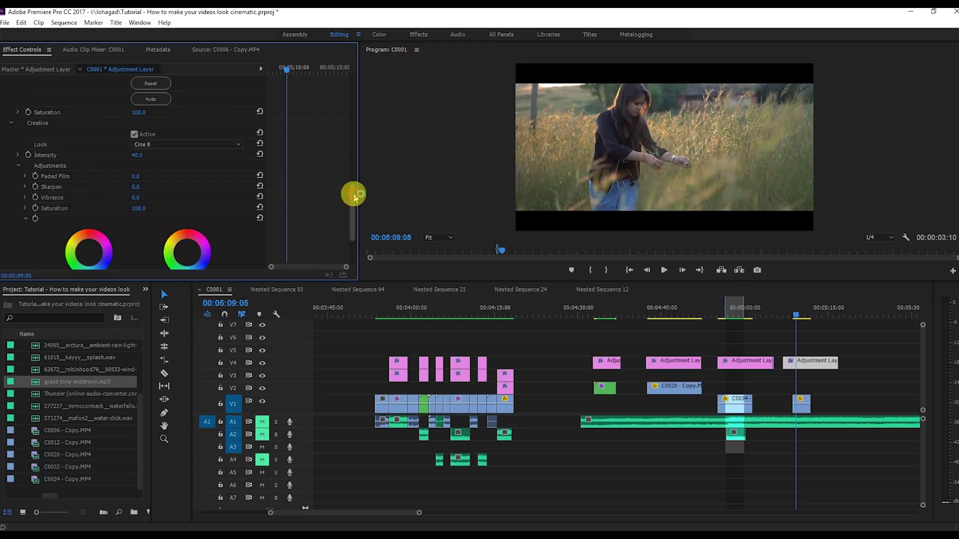
left_click_drag(354, 197, 349, 137)
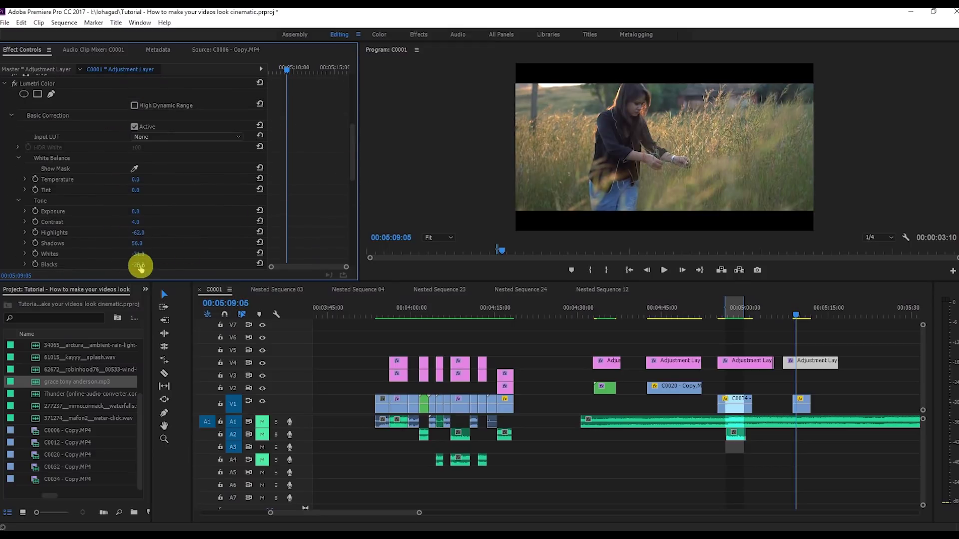
- Retune the Lumetri tone to Whites 26, Highlights 18, Shadows 56 and Blacks -29
left_click_drag(138, 256, 145, 232)
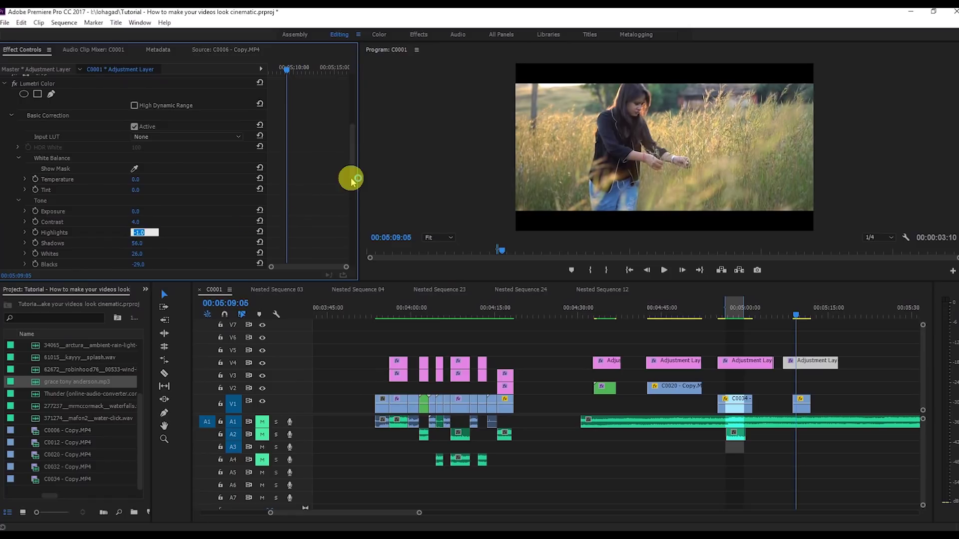
scroll(353, 177, "down", 2)
left_click_drag(136, 210, 145, 209)
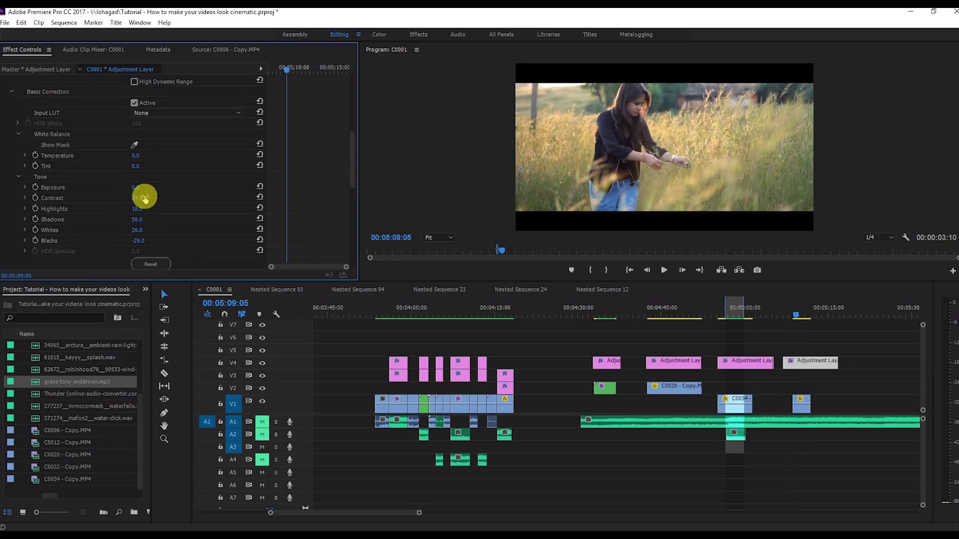
- Set Vibrance to 32 and raise the Cine 8 intensity to 45
left_click_drag(352, 170, 143, 199)
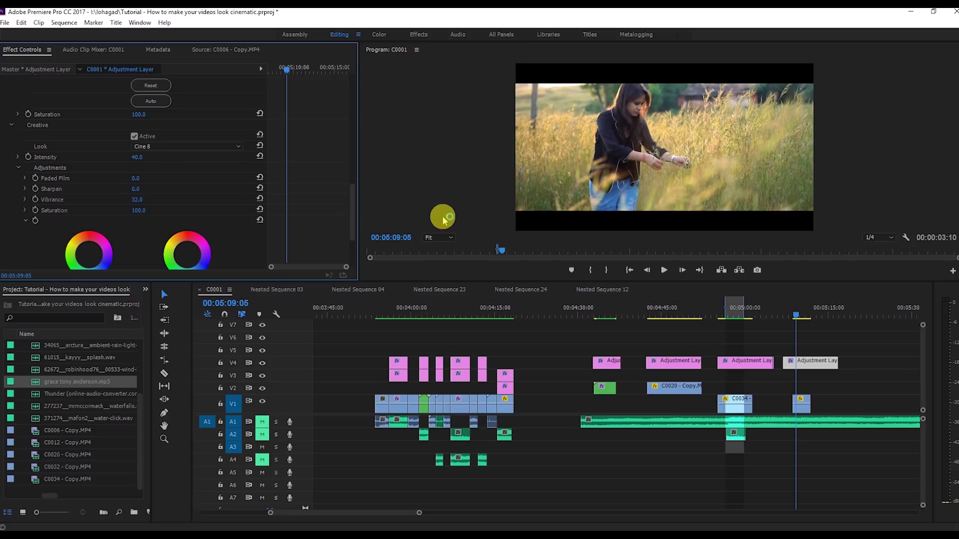
left_click(137, 157)
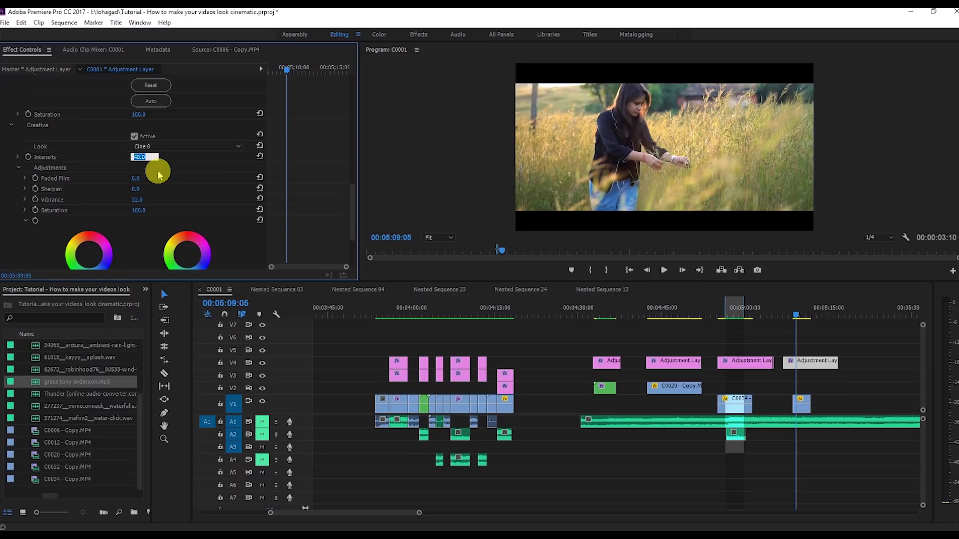
type("45")
key("Return")
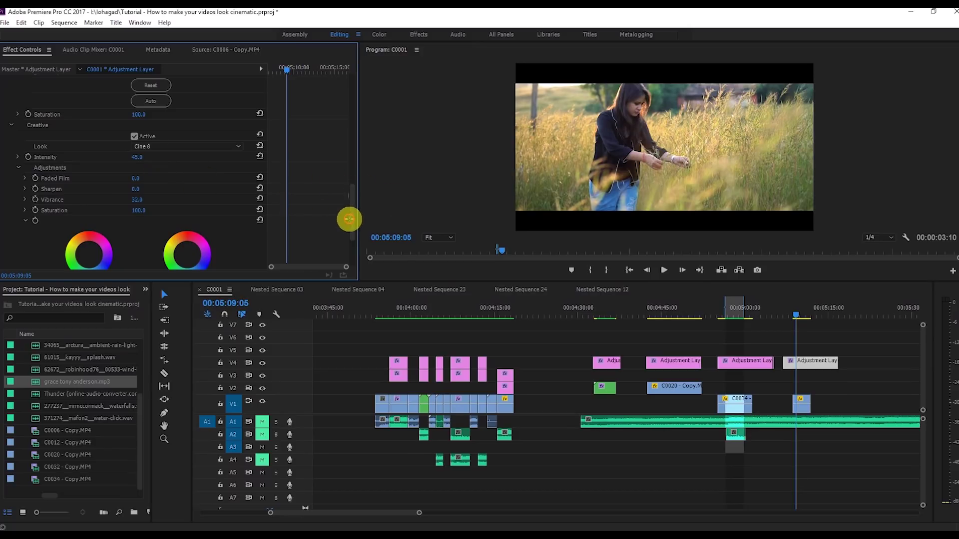
left_click_drag(348, 208, 353, 253)
- Add a Lumetri vignette with an Amount of -1.0
left_click(10, 252)
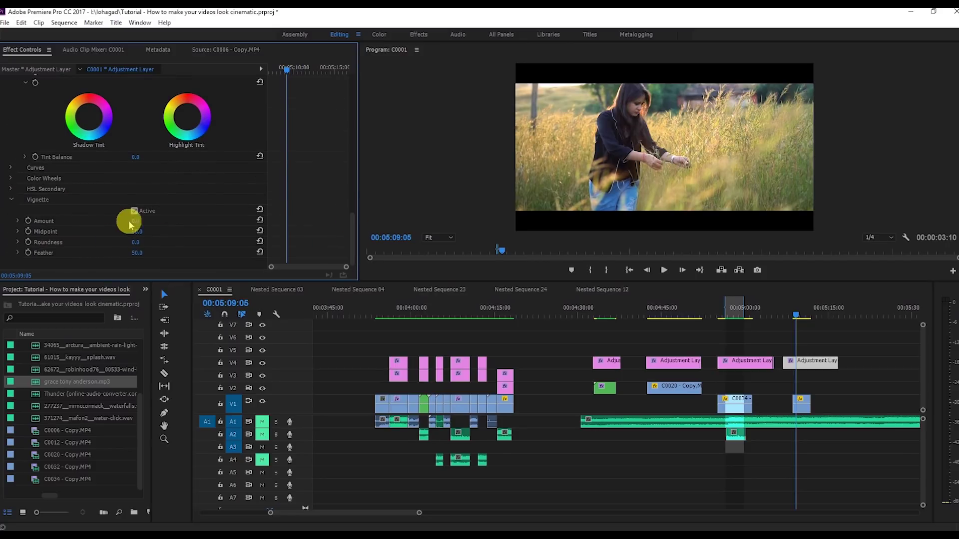
mouse_move(132, 223)
left_mouse_down()
mouse_move(145, 222)
mouse_move(118, 242)
mouse_move(137, 223)
left_mouse_up()
left_click(144, 221)
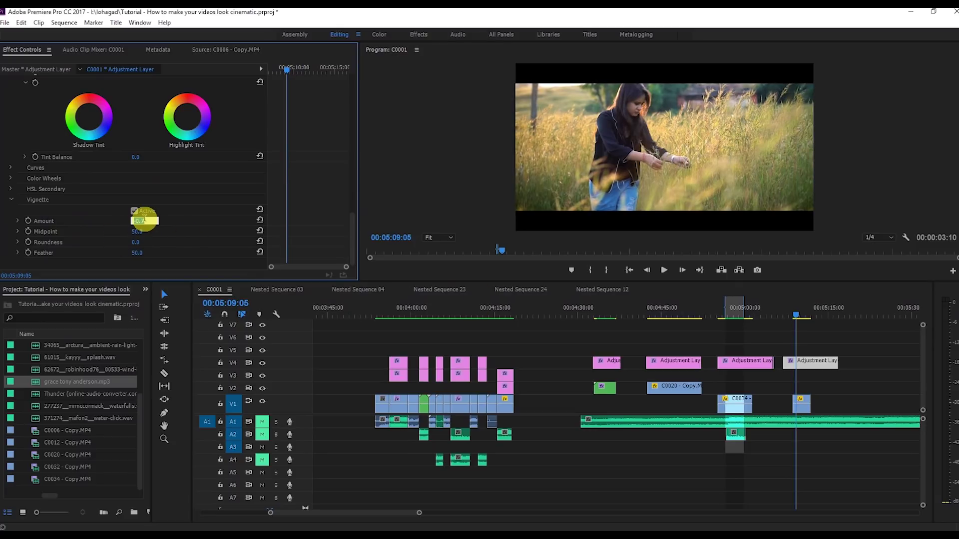
left_click(144, 221)
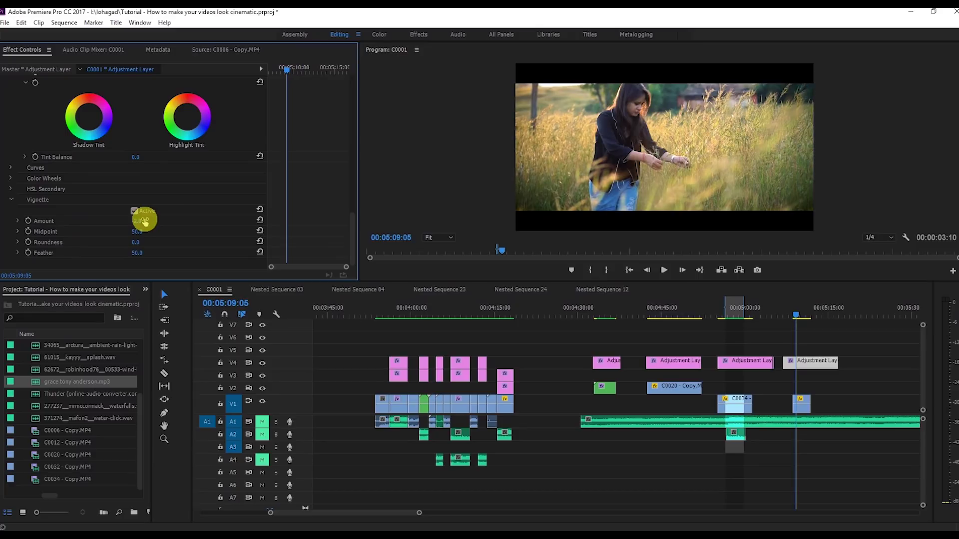
left_click(142, 221)
type("-1")
key("Return")
- Deepen the tone to Contrast 34, Blacks -53 and Whites 30
left_click_drag(349, 229, 350, 157)
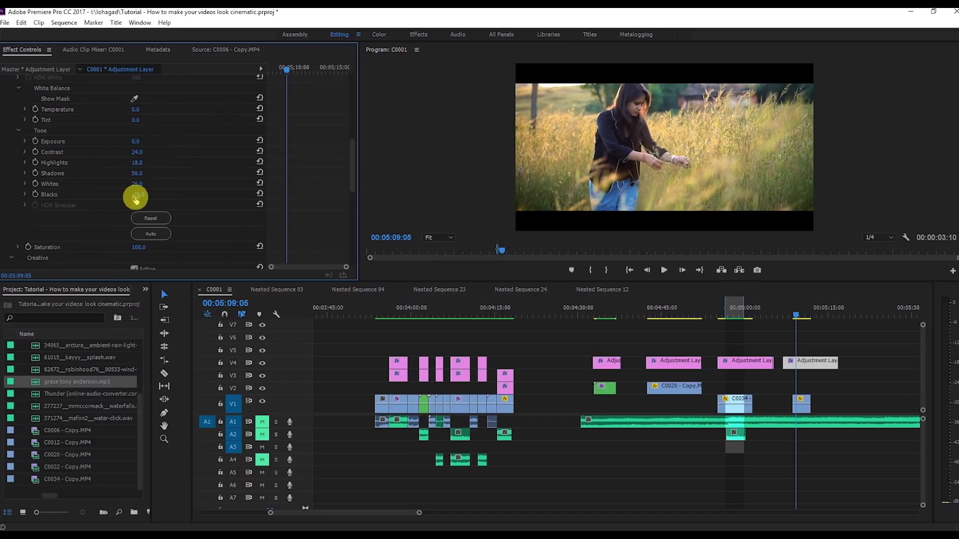
left_click_drag(136, 200, 155, 210)
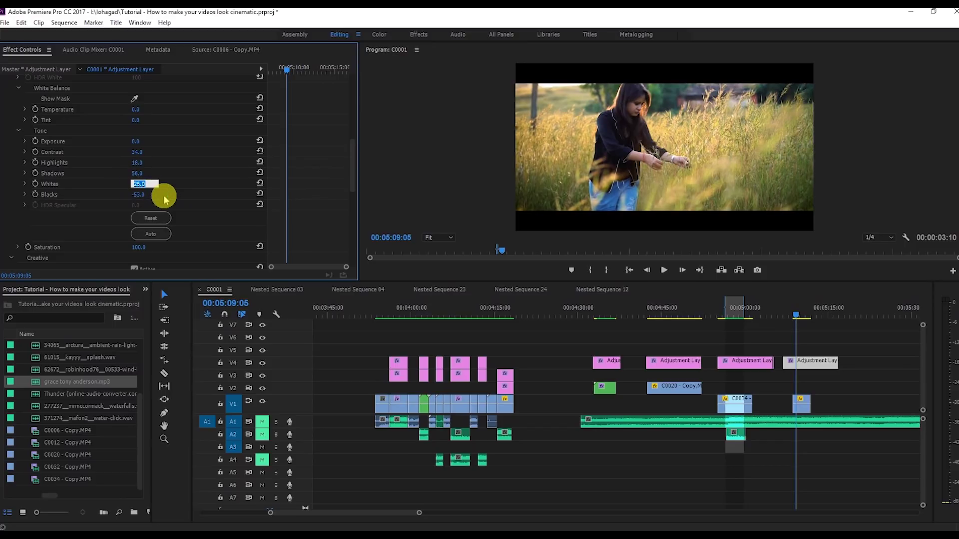
type("30")
key("Return")
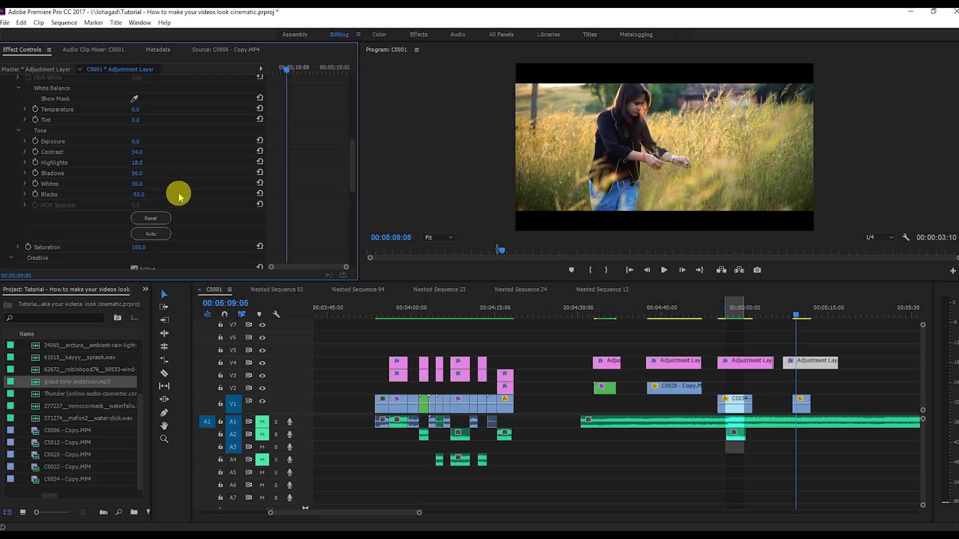
- Move Raw sunset.mp4's Motion Position to 960.0, 604.0 to lower the shot
left_click(800, 404)
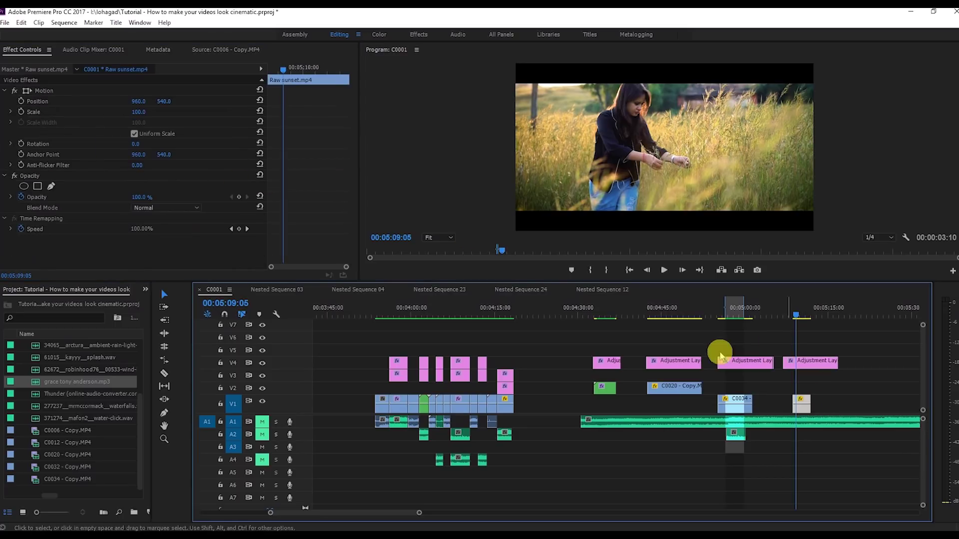
left_click(166, 102)
mouse_move(166, 102)
left_mouse_down()
mouse_move(302, 110)
mouse_move(139, 95)
mouse_move(175, 109)
left_mouse_up()
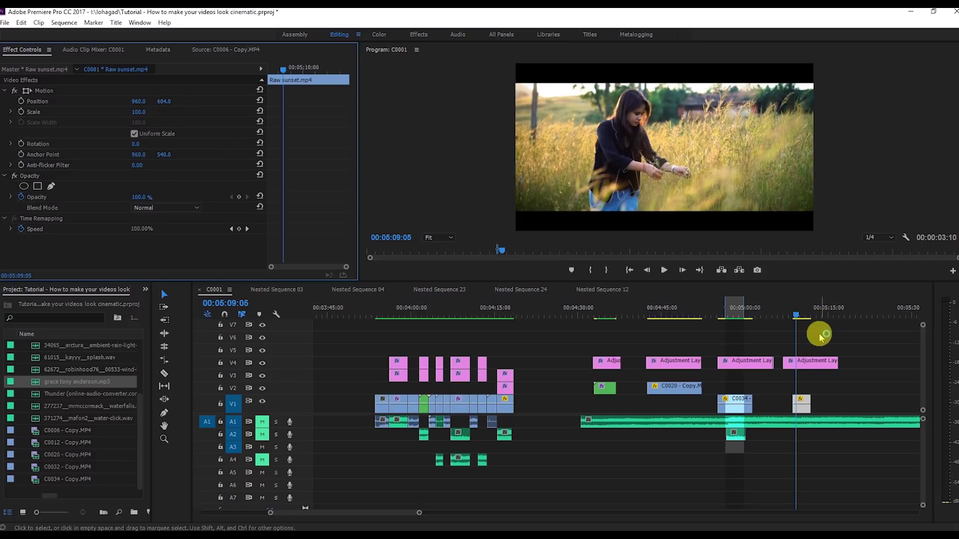
- Mark In and Out around the sunset clip and render the In-to-Out range
left_click(797, 318)
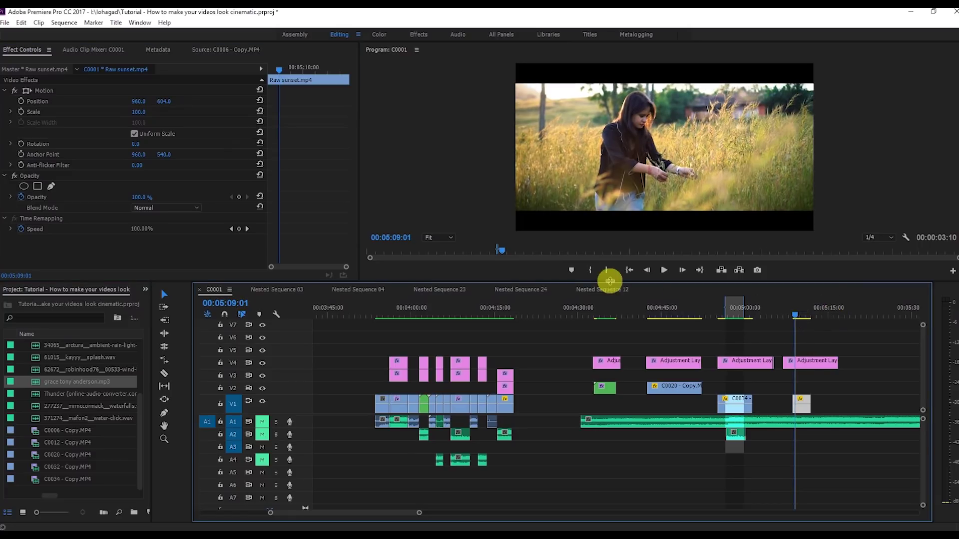
left_click(590, 269)
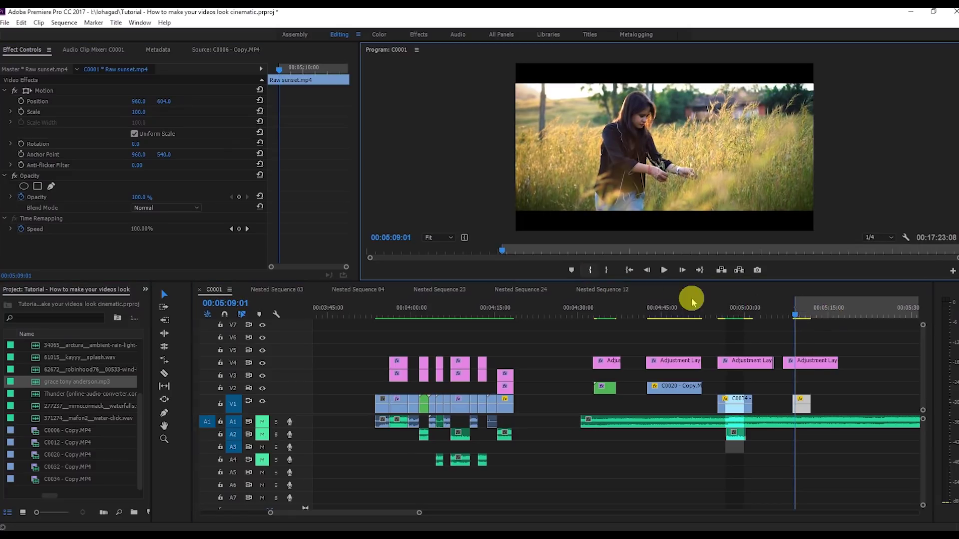
left_click(810, 313)
left_click(606, 270)
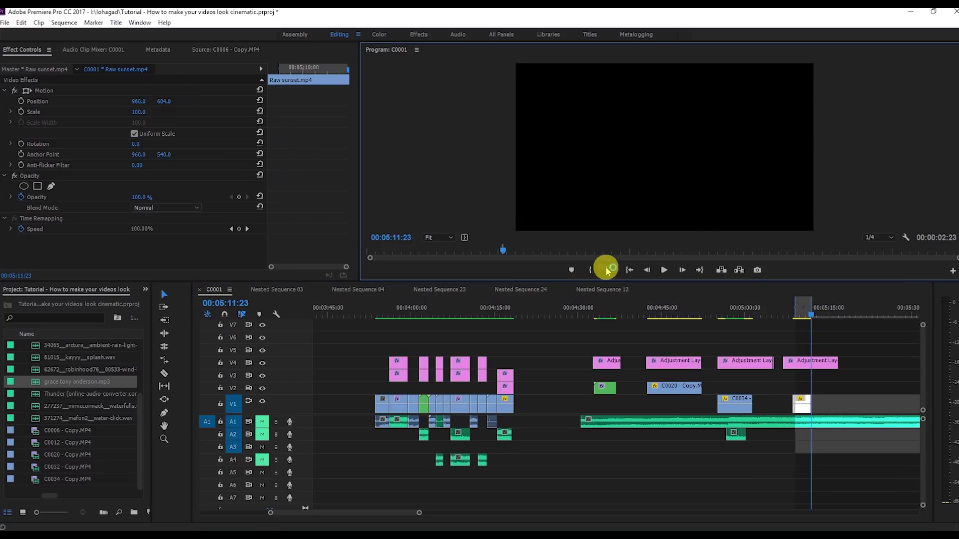
left_click(806, 311)
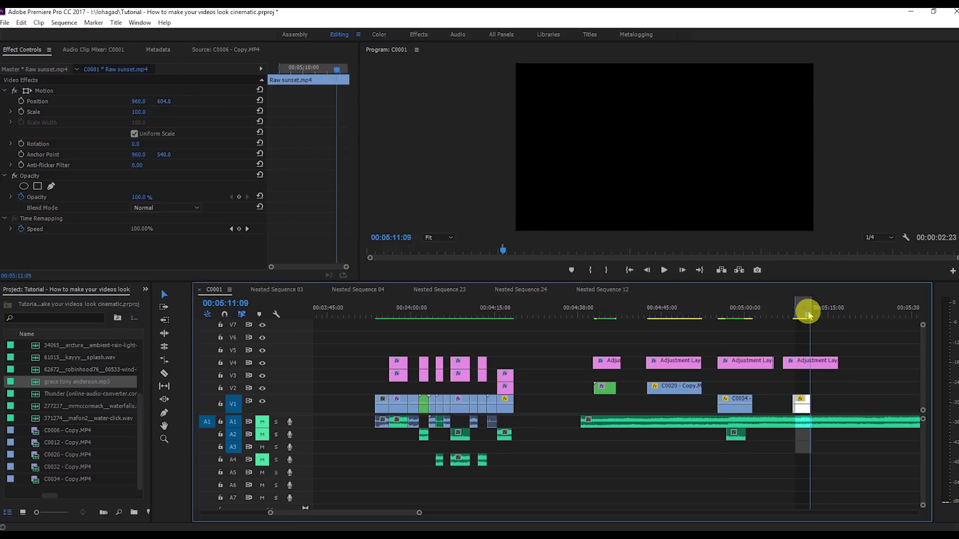
left_click(64, 22)
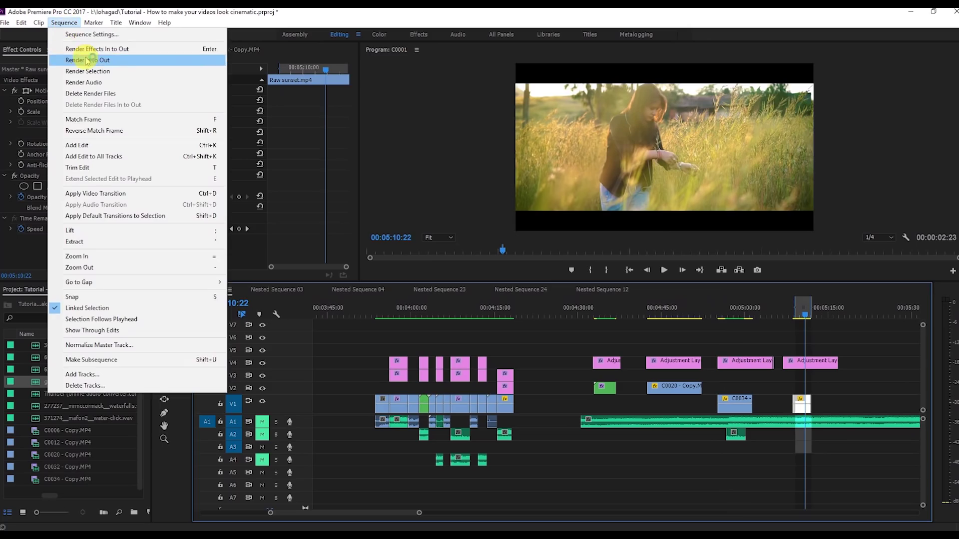
left_click(200, 60)
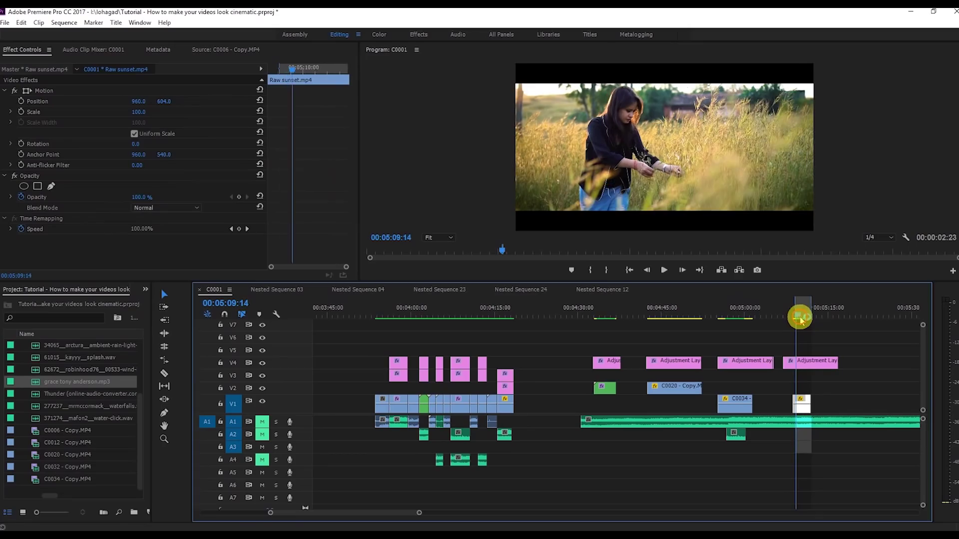
- Compare the shot with the V4 letterbox hidden and shown, then play it back
left_click(261, 363)
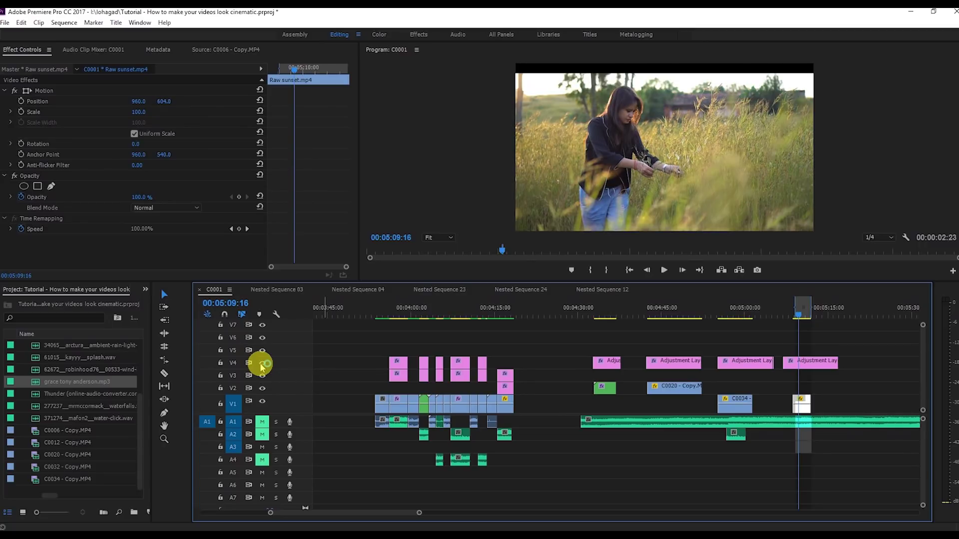
left_click(263, 364)
left_click(664, 270)
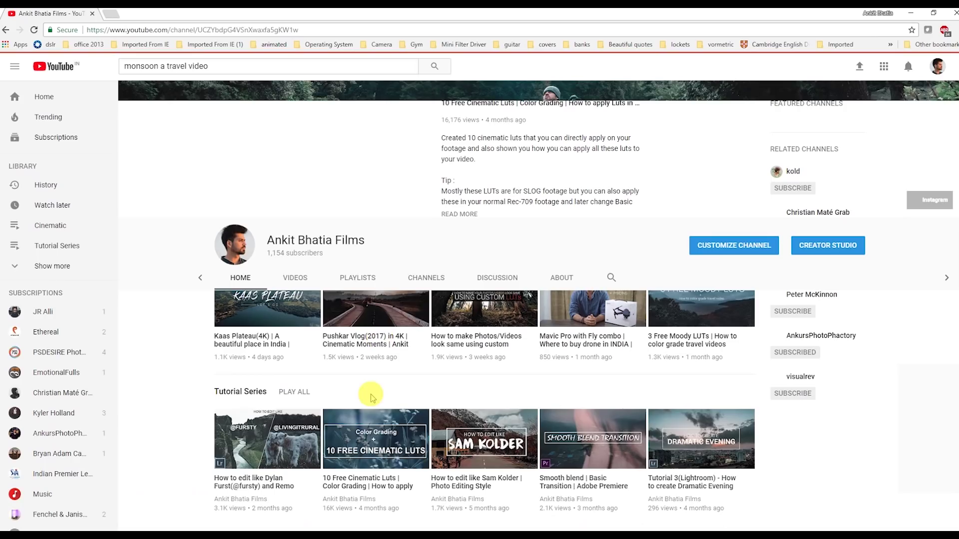
- Show the next set of videos in the channel's Tutorial Series row
scroll(400, 350, "down", 7)
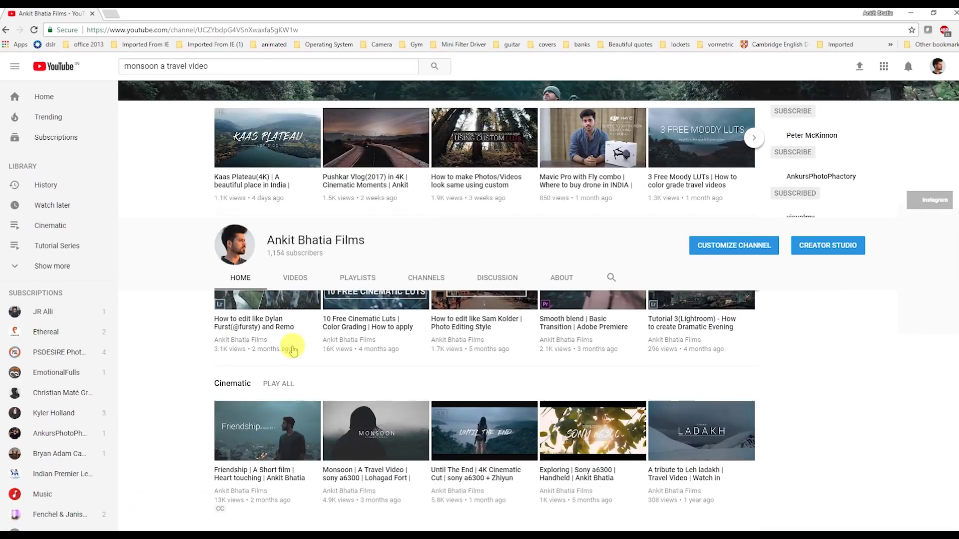
scroll(322, 390, "up", 2)
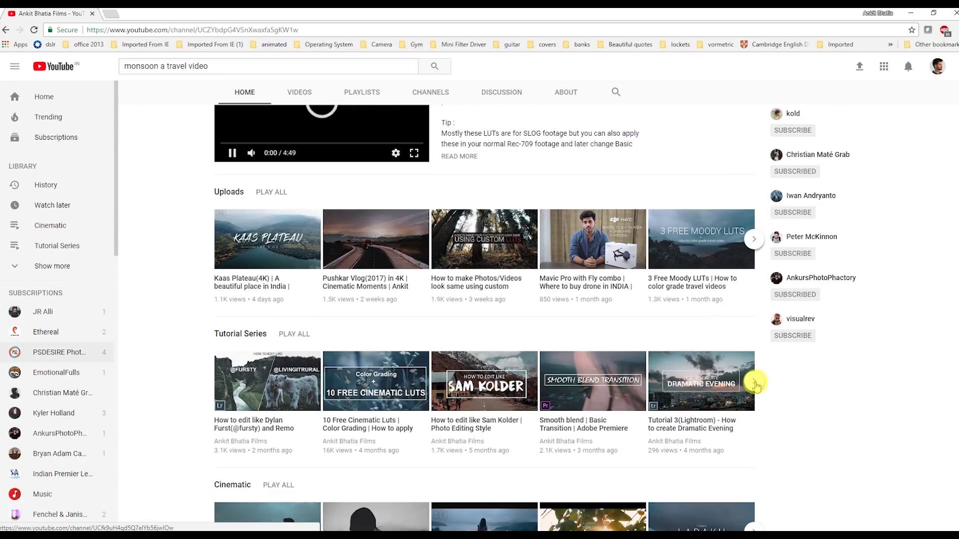
left_click(755, 383)
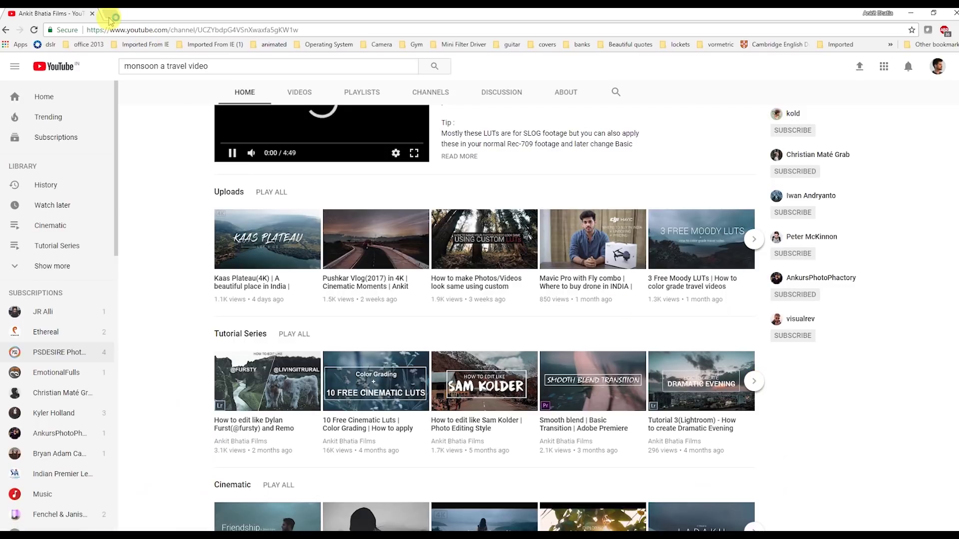